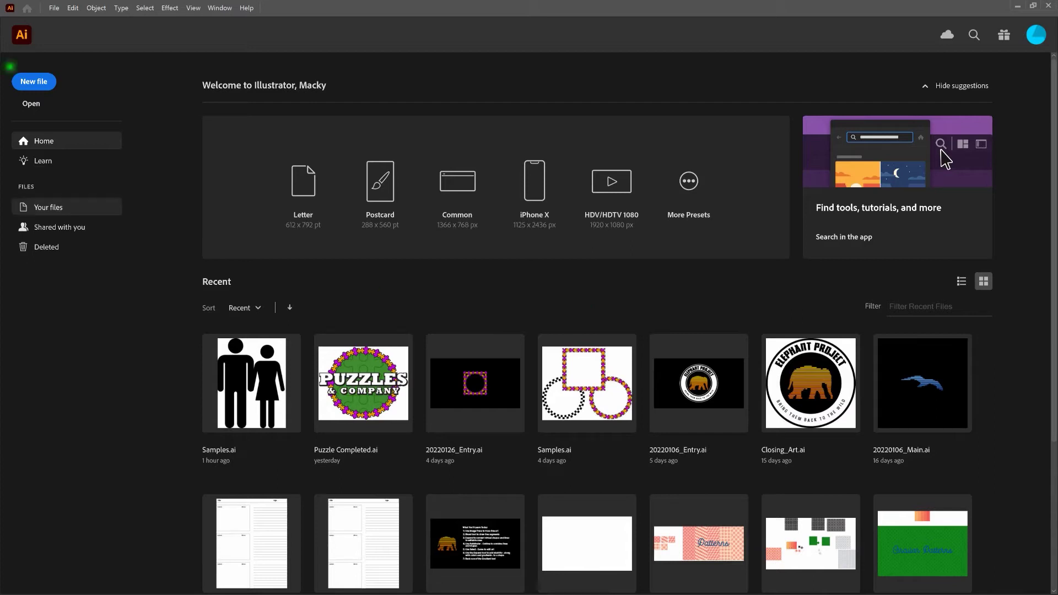
Create a 1000 x 1000 pt Art & Illustration document in RGB at Screen 72 ppi
left_click(56, 82)
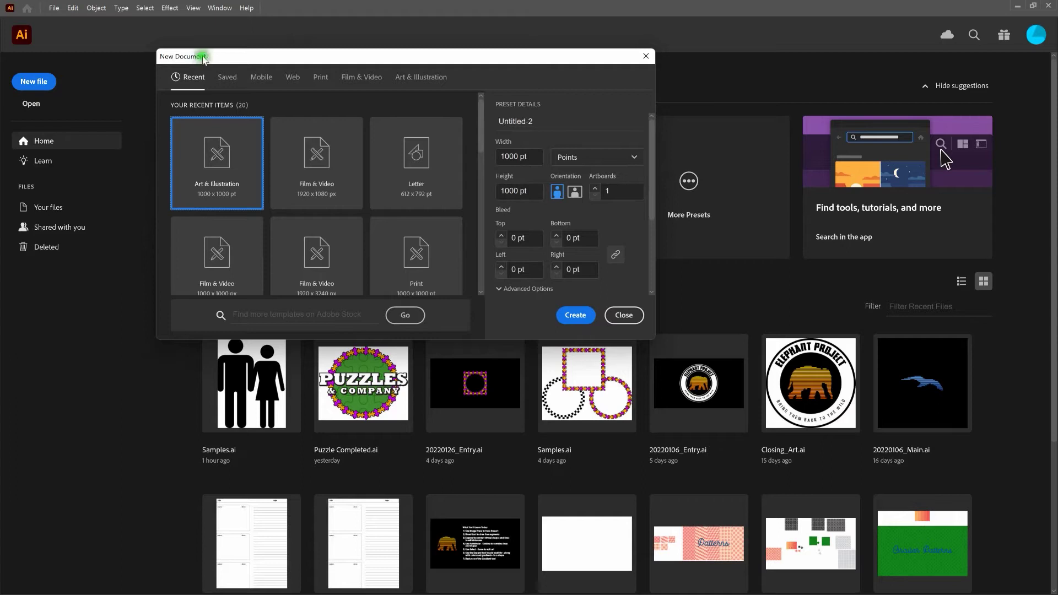
left_click_drag(655, 161, 648, 237)
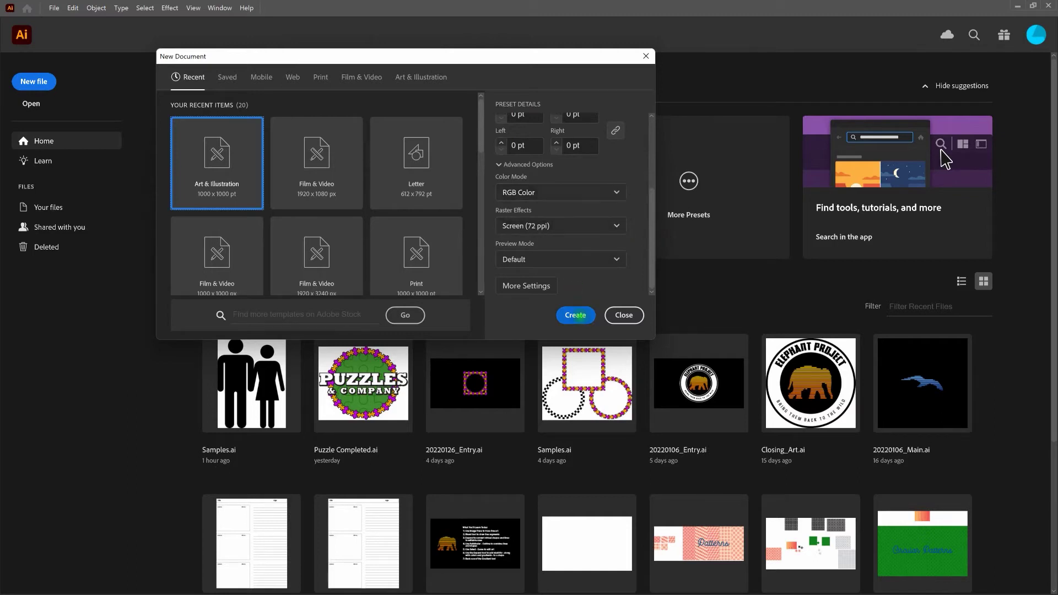
left_click(577, 315)
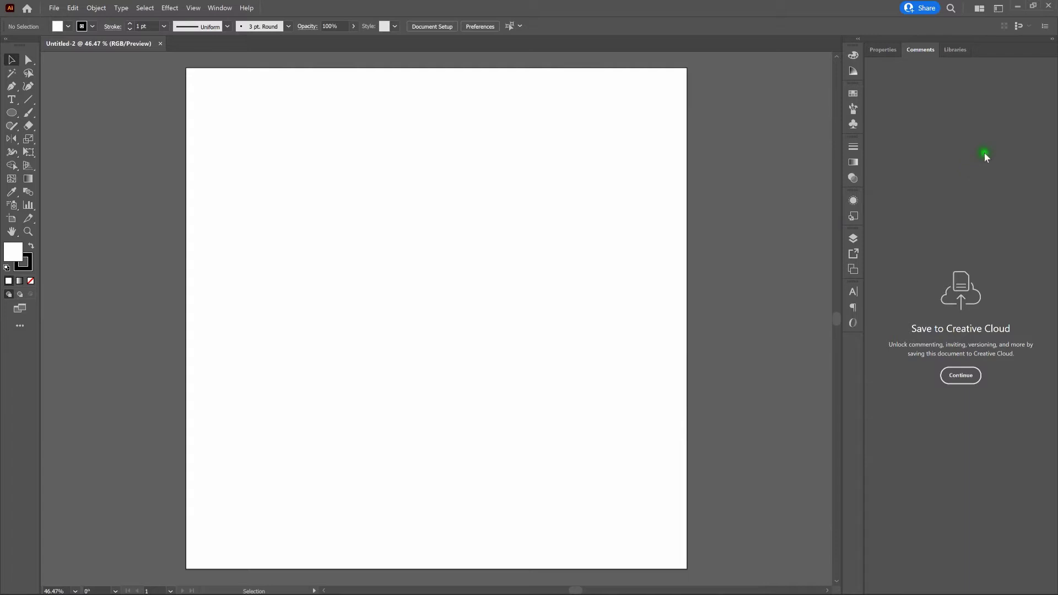
Leave the workspace unchanged and enable Smart Guides with Ctrl+U
left_click(999, 8)
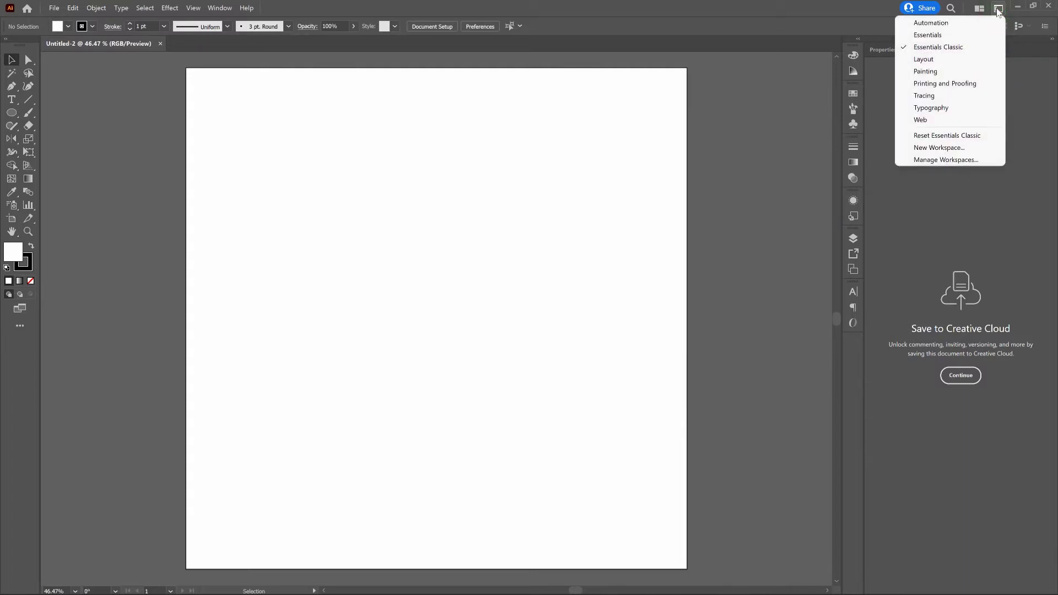
left_click(789, 5)
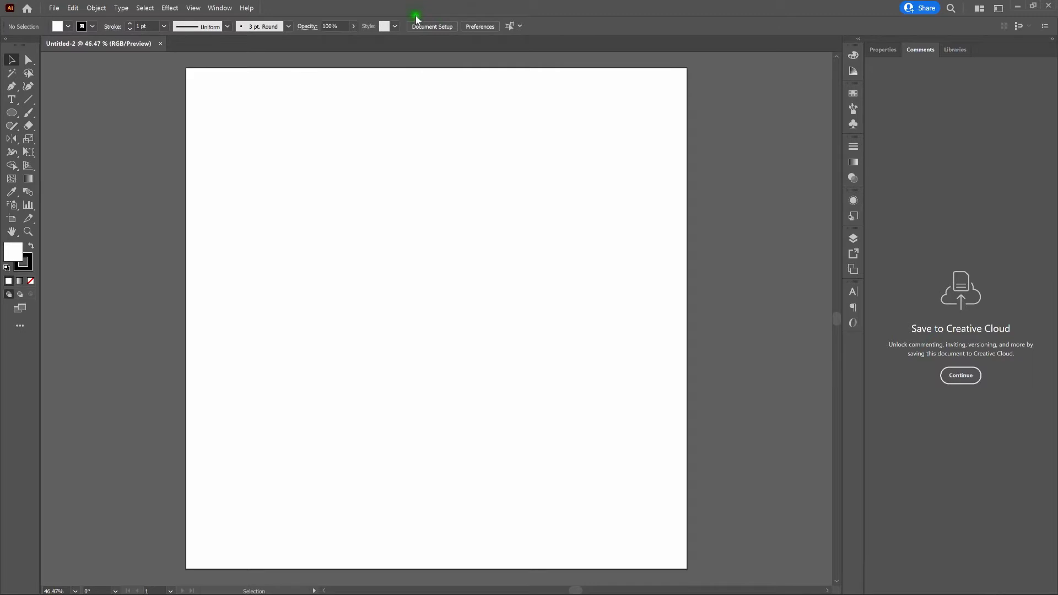
left_click(193, 9)
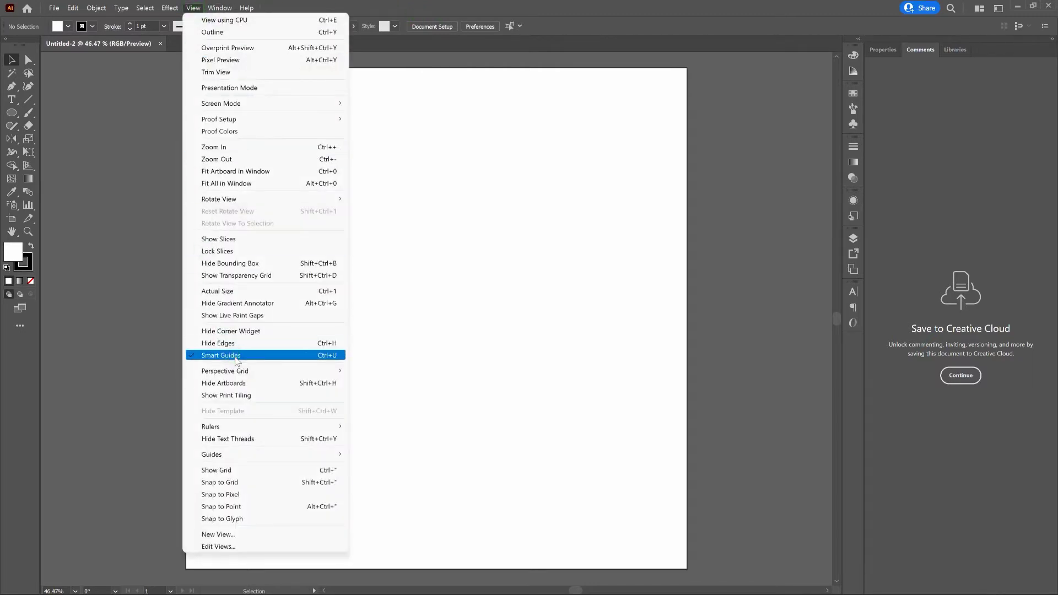
key("ctrl+u")
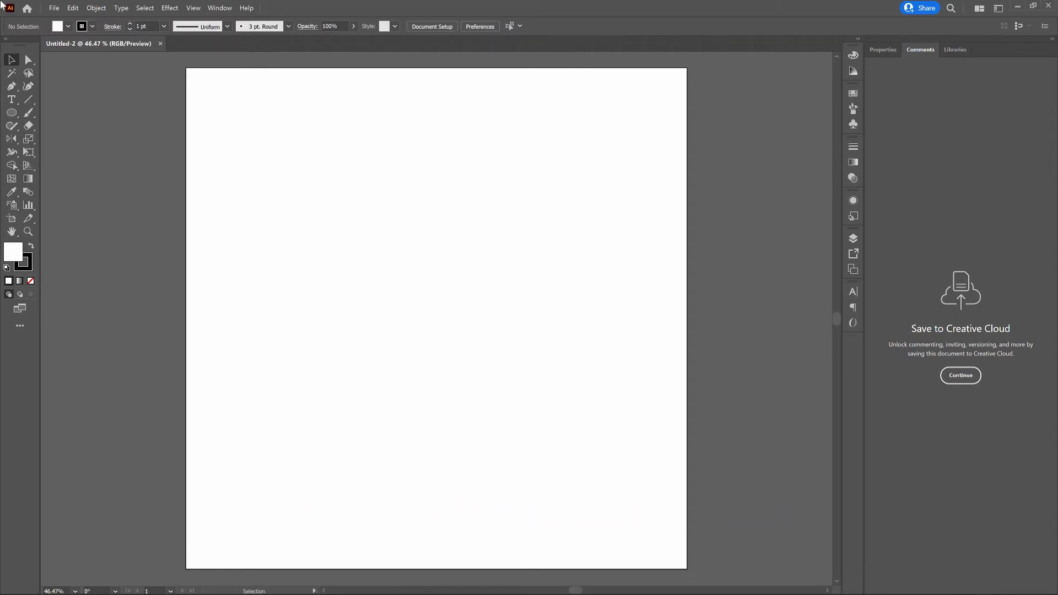
Draw a 50 x 120 pt body rectangle with the Rectangle tool
left_click(11, 113)
left_click(37, 113)
left_click(379, 221)
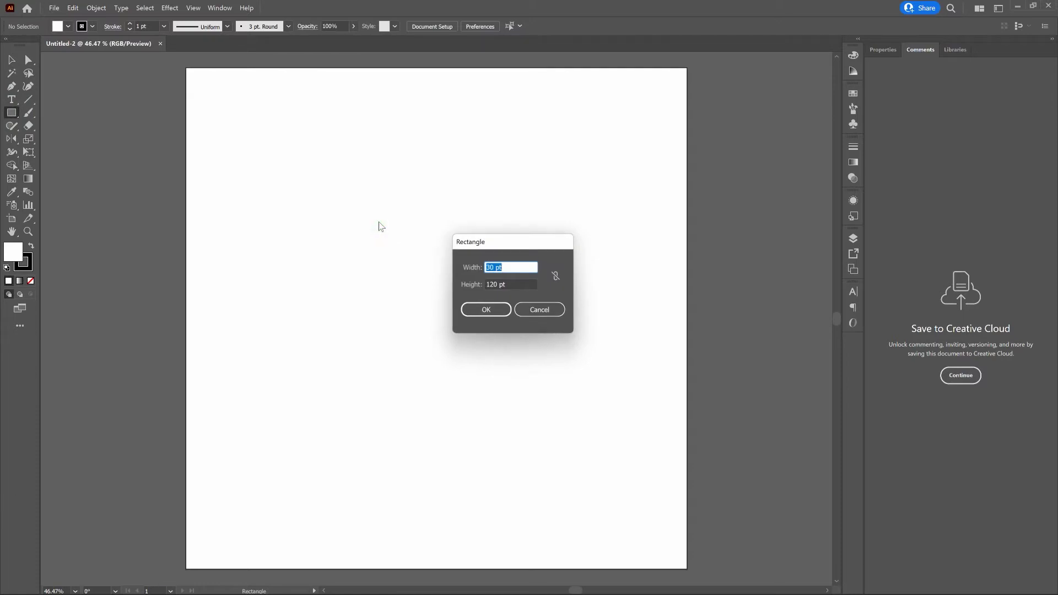
type("50")
key("Tab")
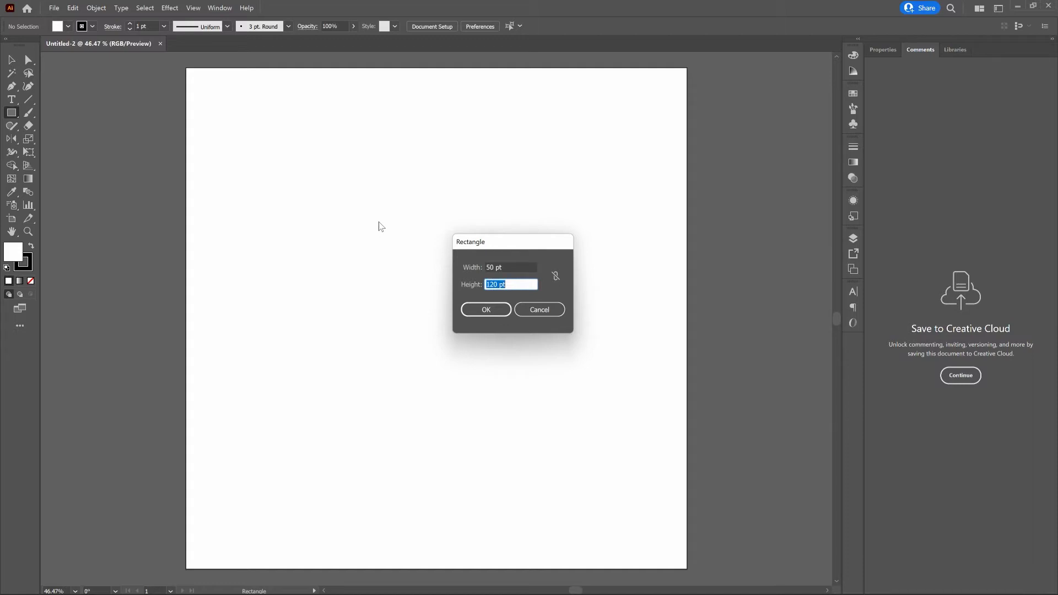
key("Return")
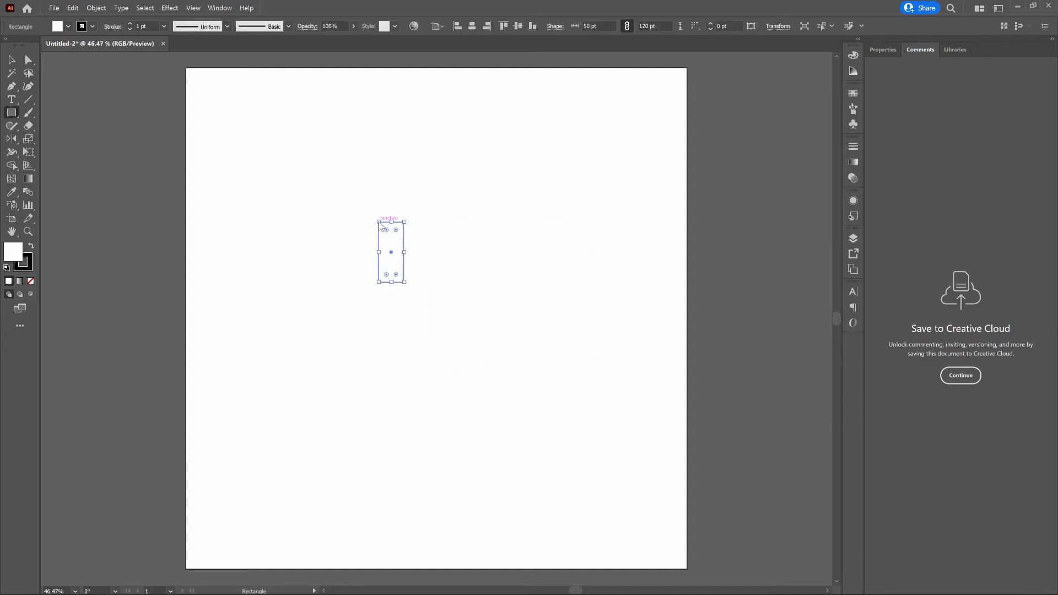
Draw a 100 x 25 pt bar rectangle above the body
left_click_drag(392, 205, 396, 180)
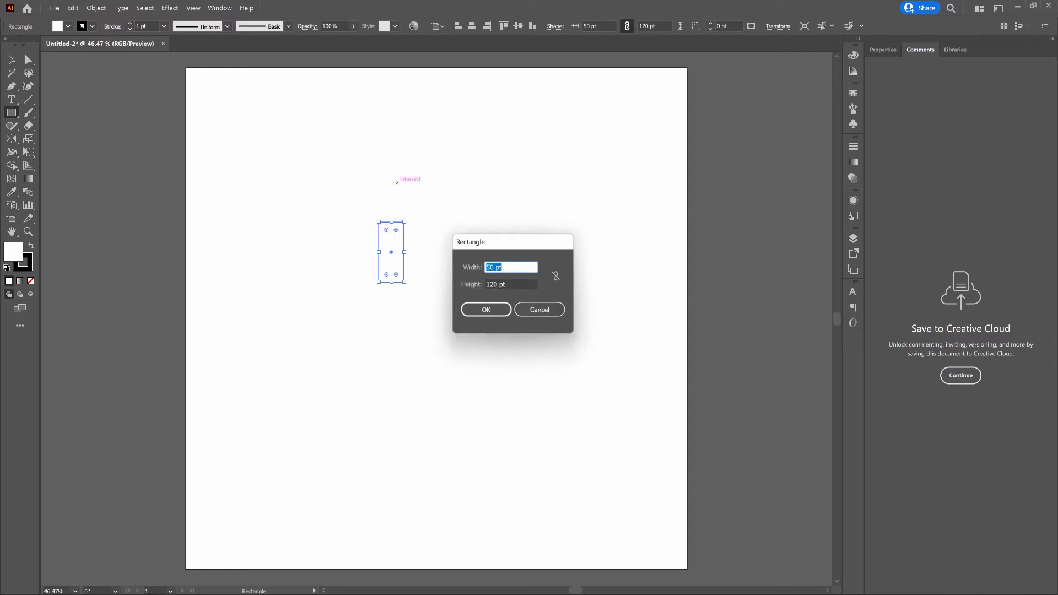
type("100")
key("Tab")
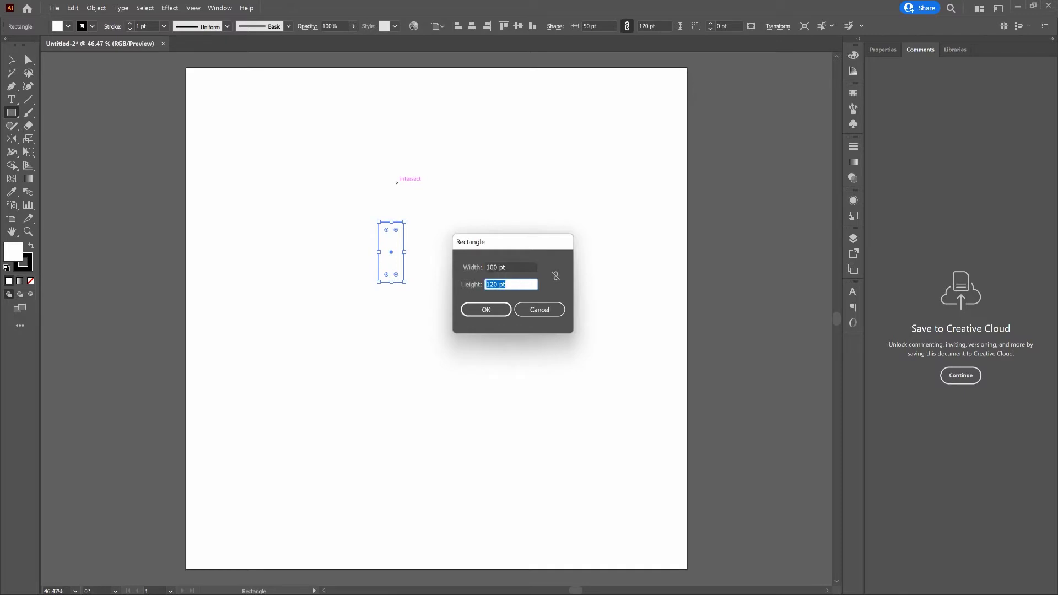
type("25")
key("Return")
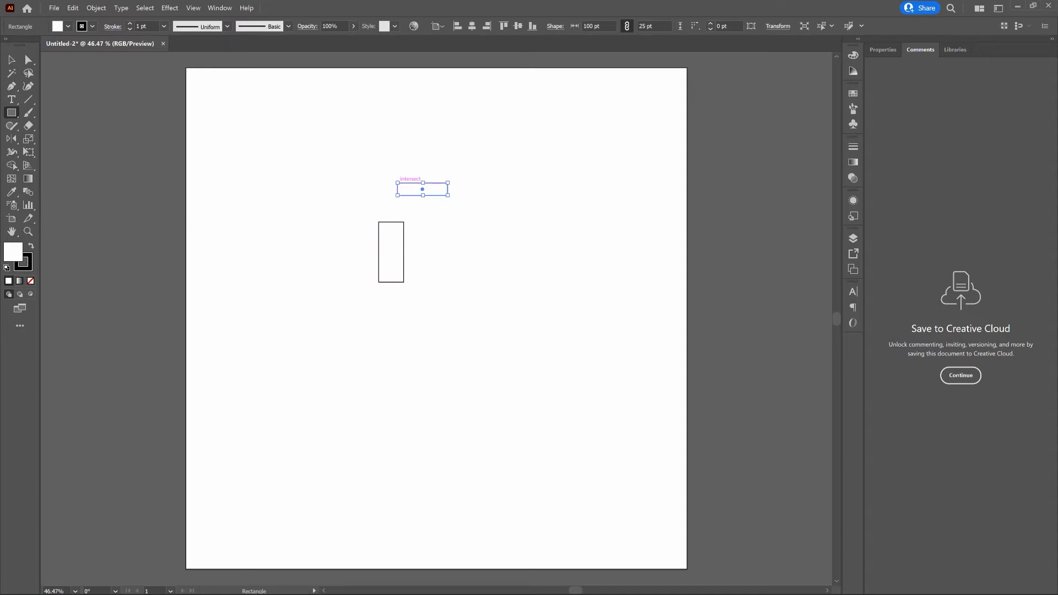
Snap the bar onto the body's top-left corner and nudge it left to centre it
left_click(25, 61)
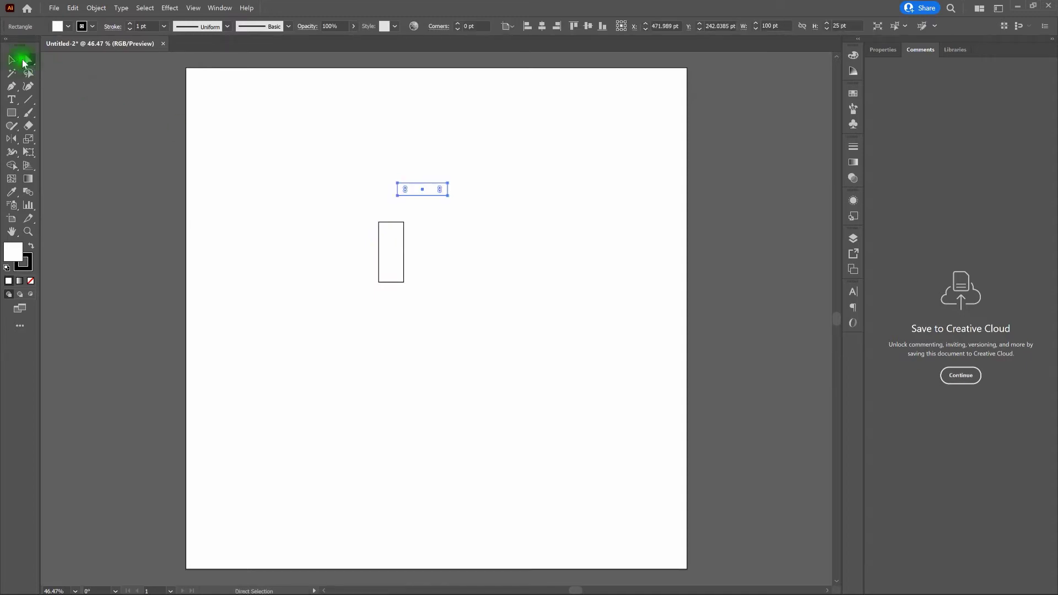
left_click(397, 184)
left_click_drag(404, 188, 380, 222)
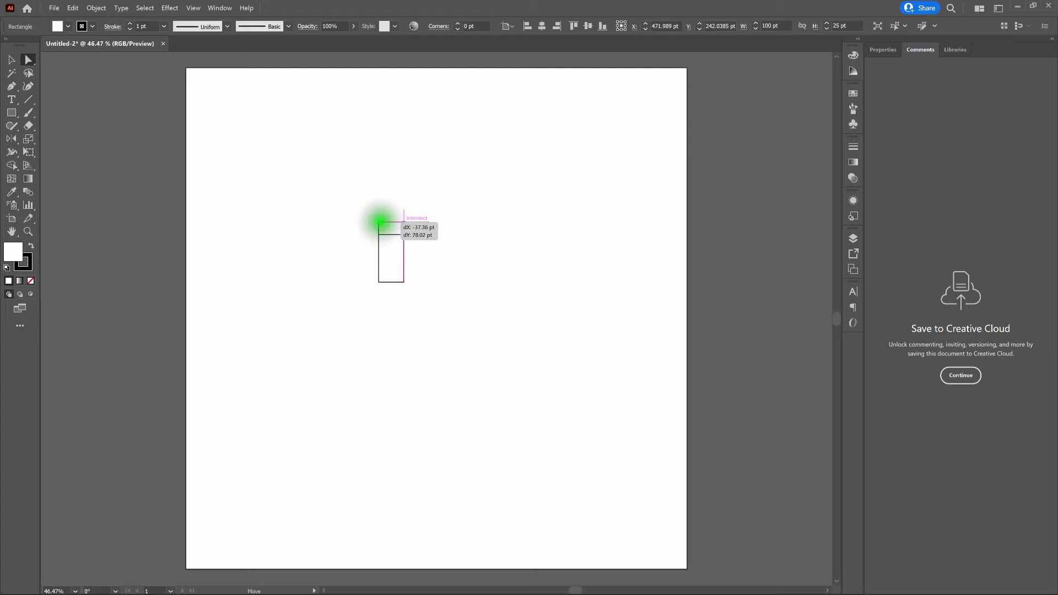
left_click_drag(381, 222, 381, 222)
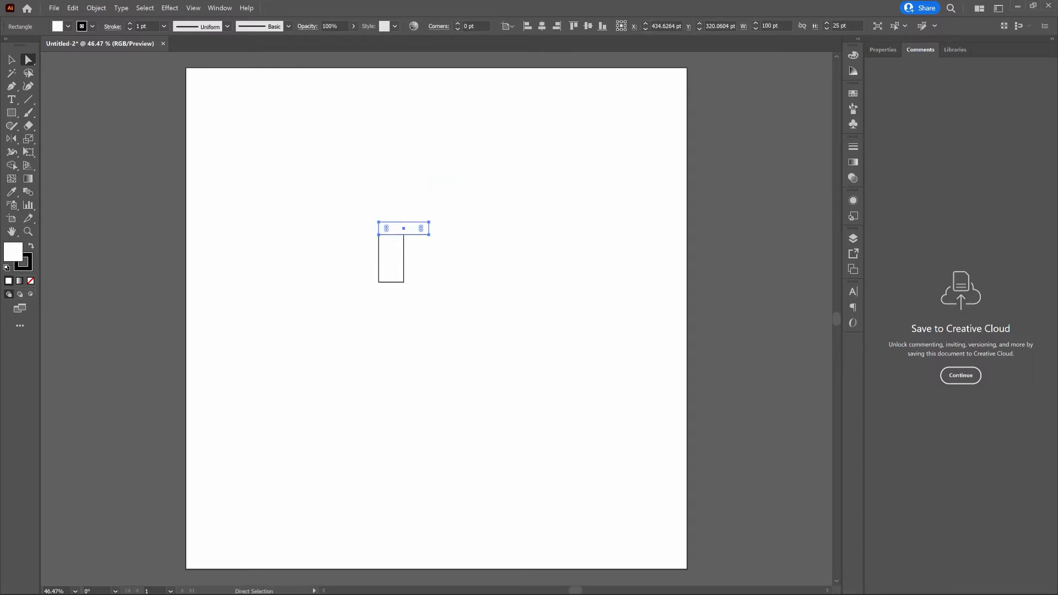
key("ctrl")
key("shift+Left")
key("shift+Left")
key("Left")
key("Left")
key("Left")
key("Left")
key("Left")
key("Left")
Draw a 20 x 150 pt arm rectangle
left_click(12, 113)
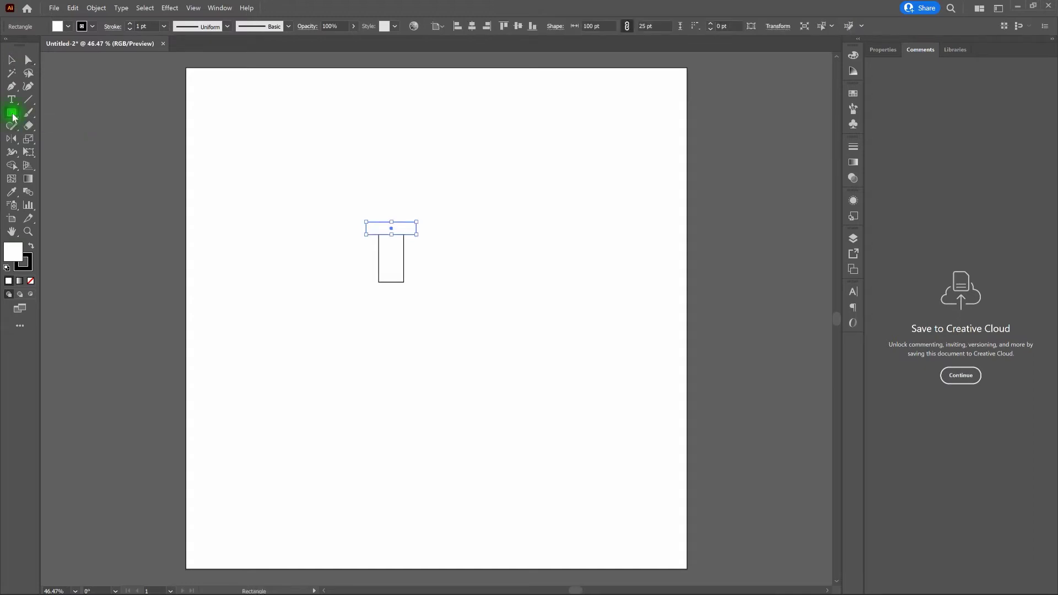
left_click(323, 180)
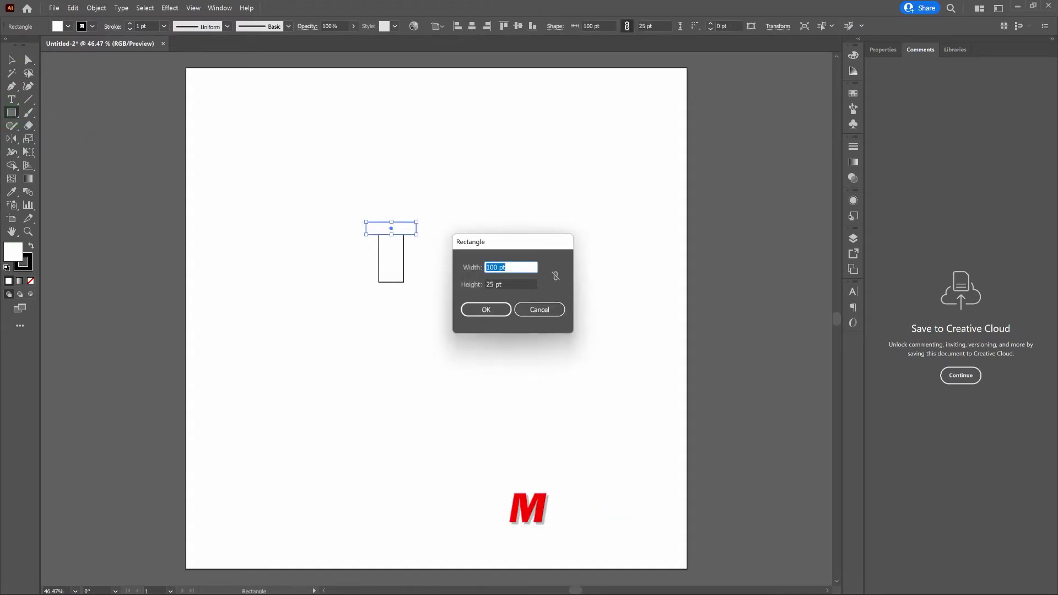
type("20")
key("Tab")
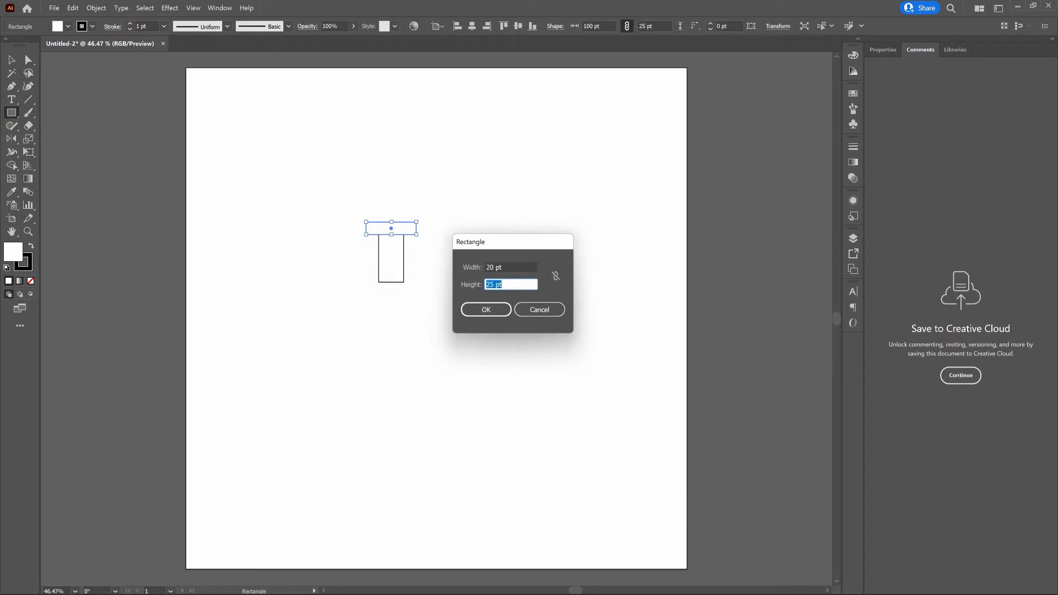
type("150")
key("Return")
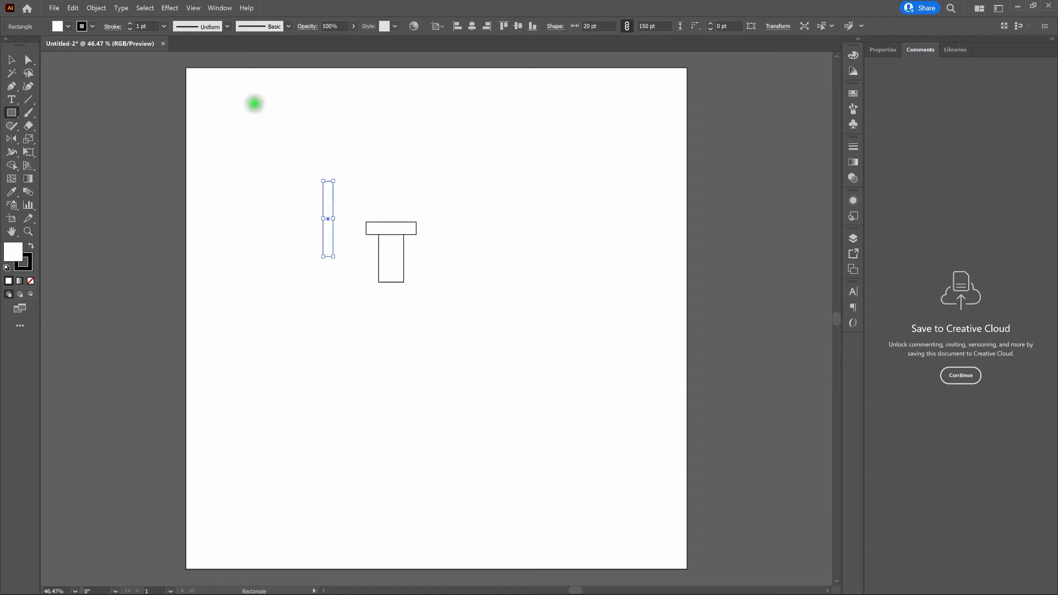
Move the arm's top-left corner to the crossbar's left end, then deselect
left_click(29, 60)
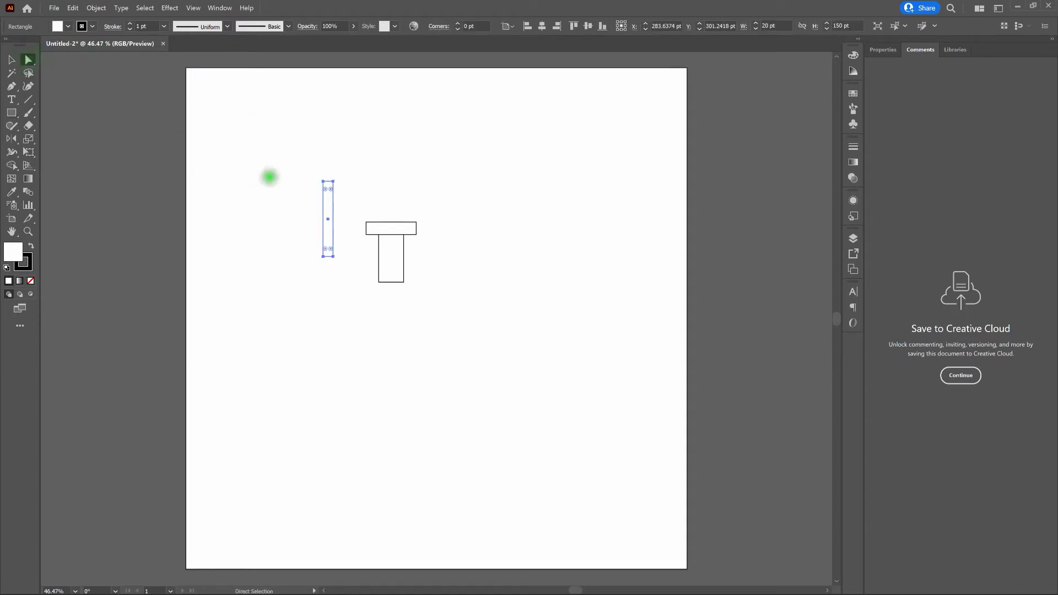
key("a")
left_click_drag(323, 180, 365, 222)
left_click(424, 206)
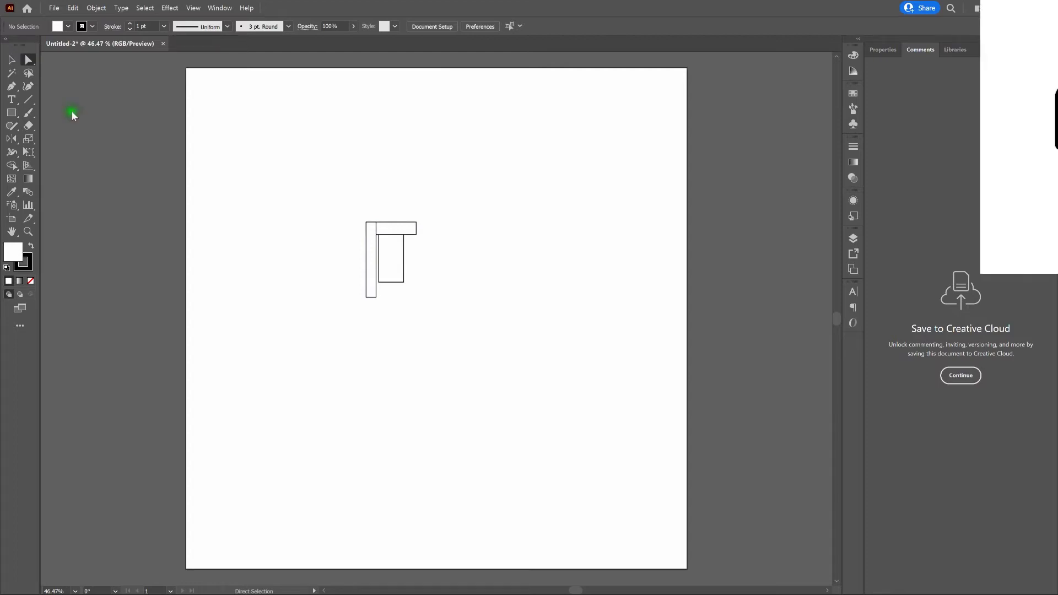
Draw a 30 x 120 pt leg rectangle
left_click(12, 115)
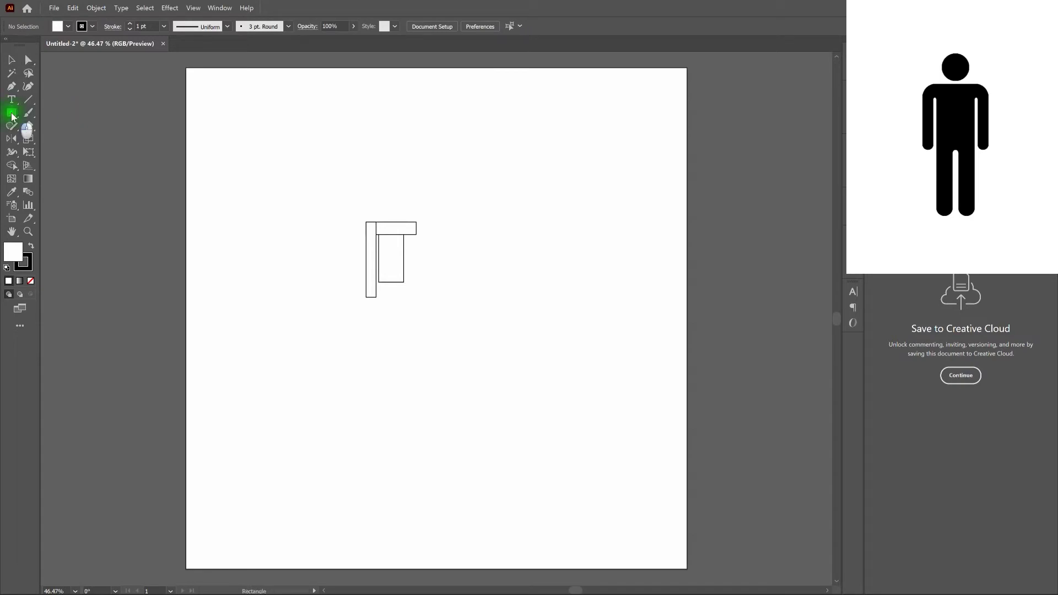
left_click(468, 302)
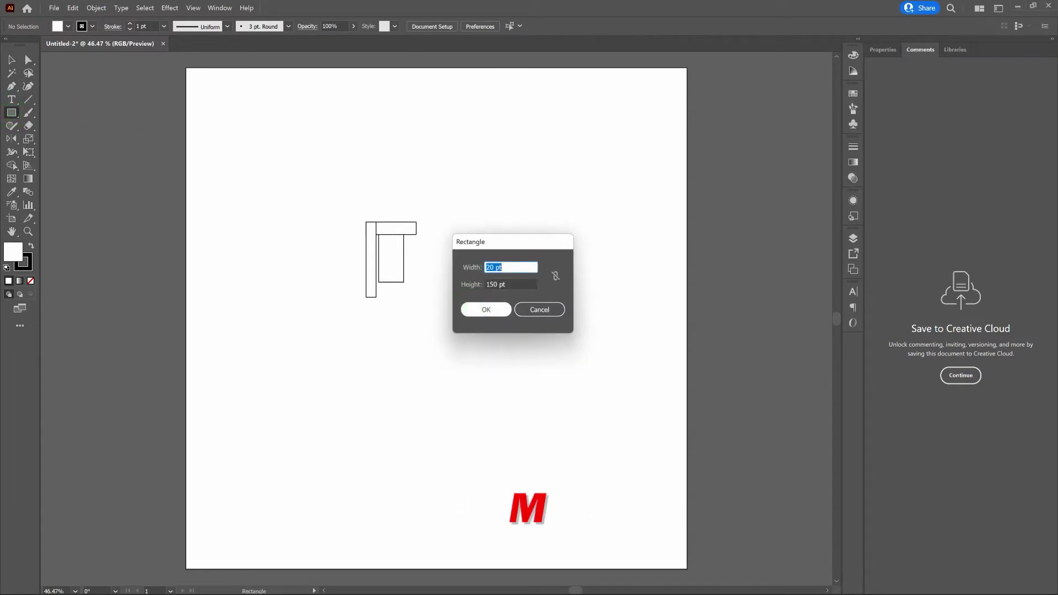
type("30")
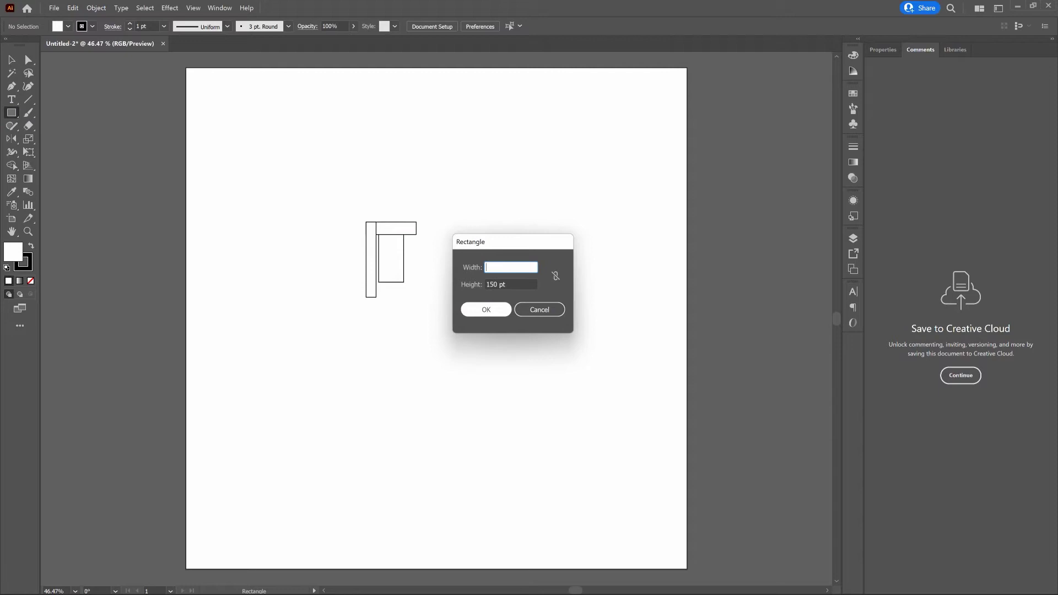
key("Tab")
type("120")
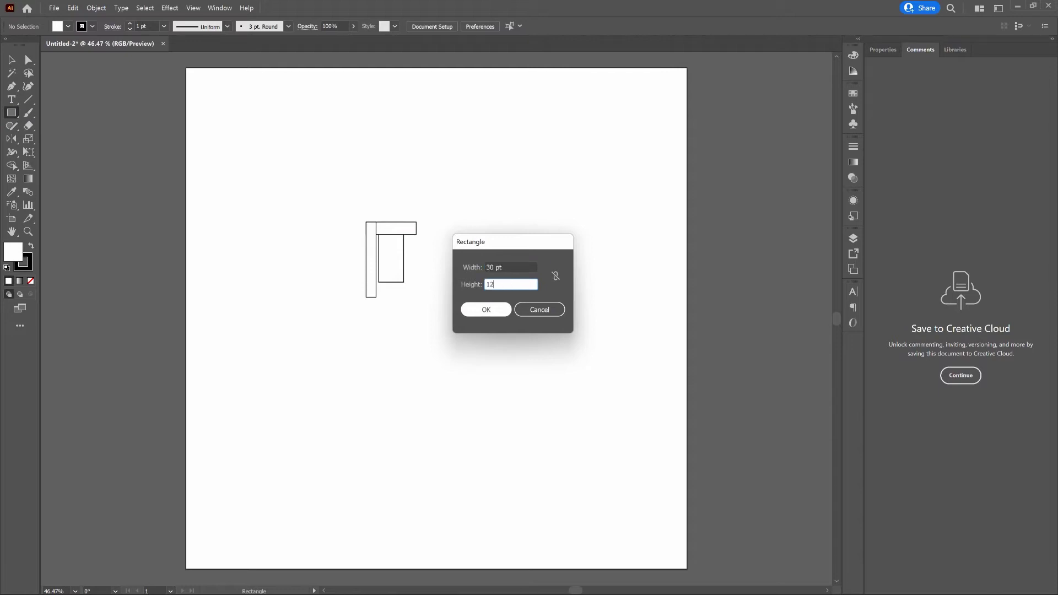
key("Return")
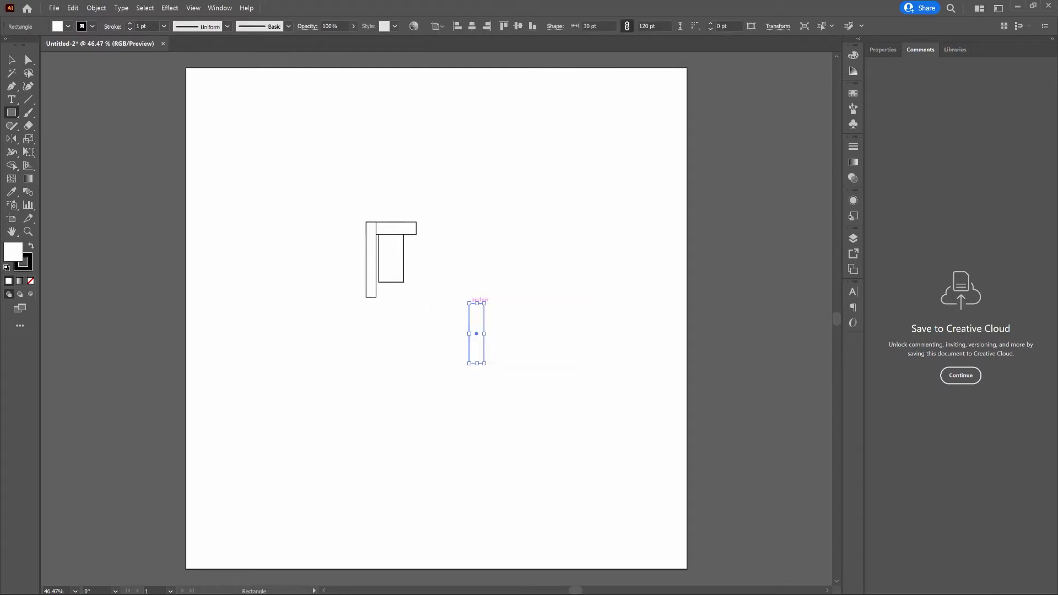
Place the leg flush under the torso's left edge, then select all four rectangles
left_click(28, 60)
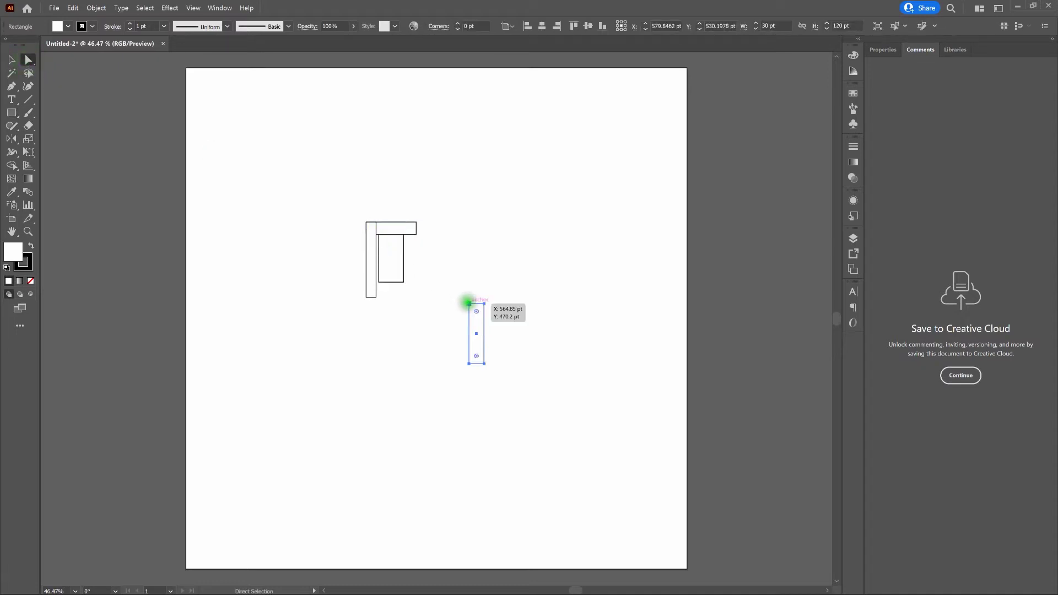
left_click_drag(468, 303, 380, 282)
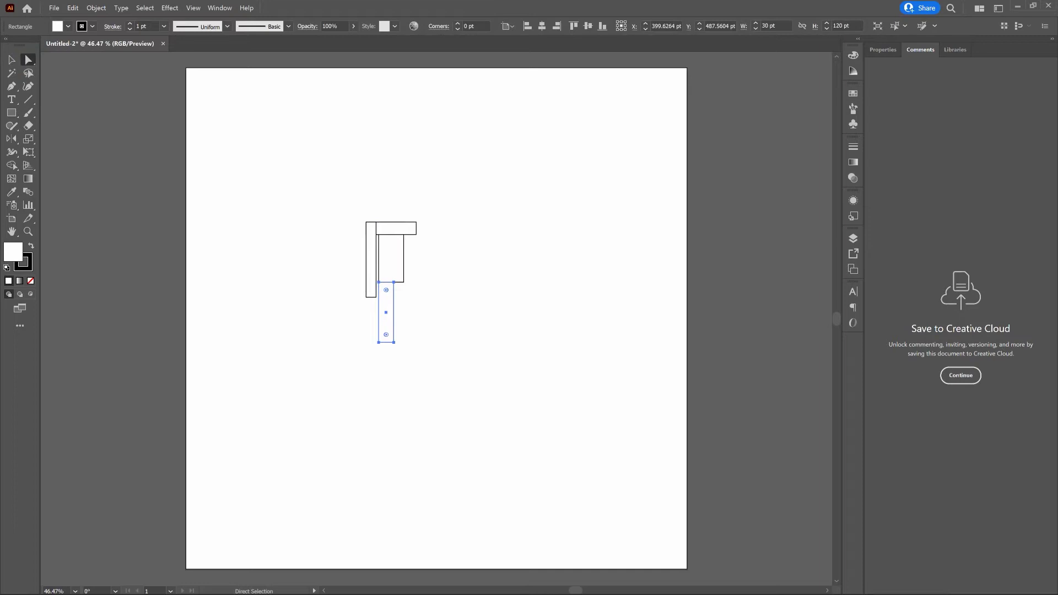
left_click(406, 292)
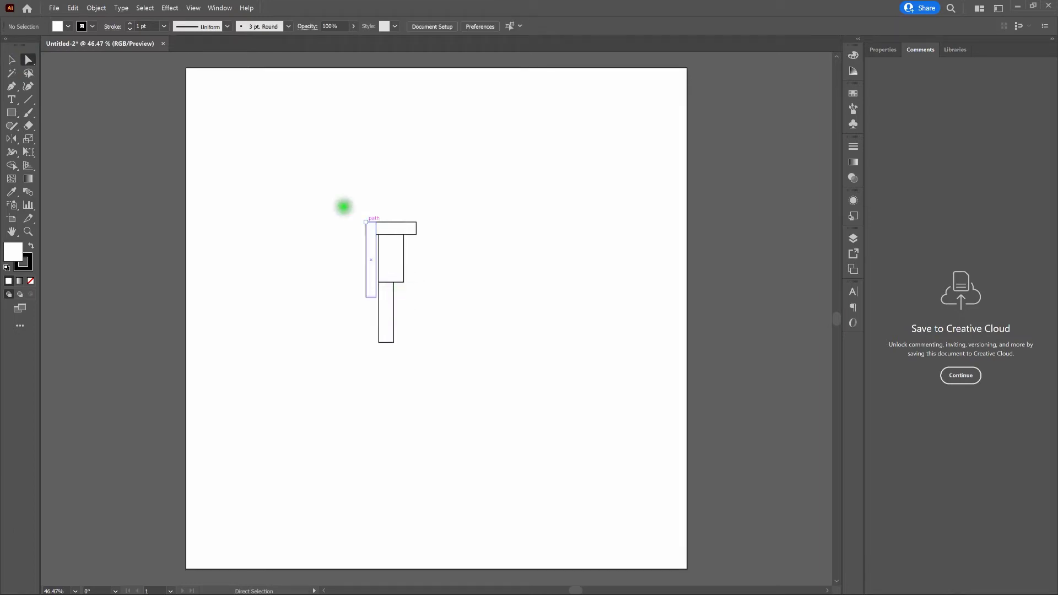
left_click_drag(343, 206, 443, 364)
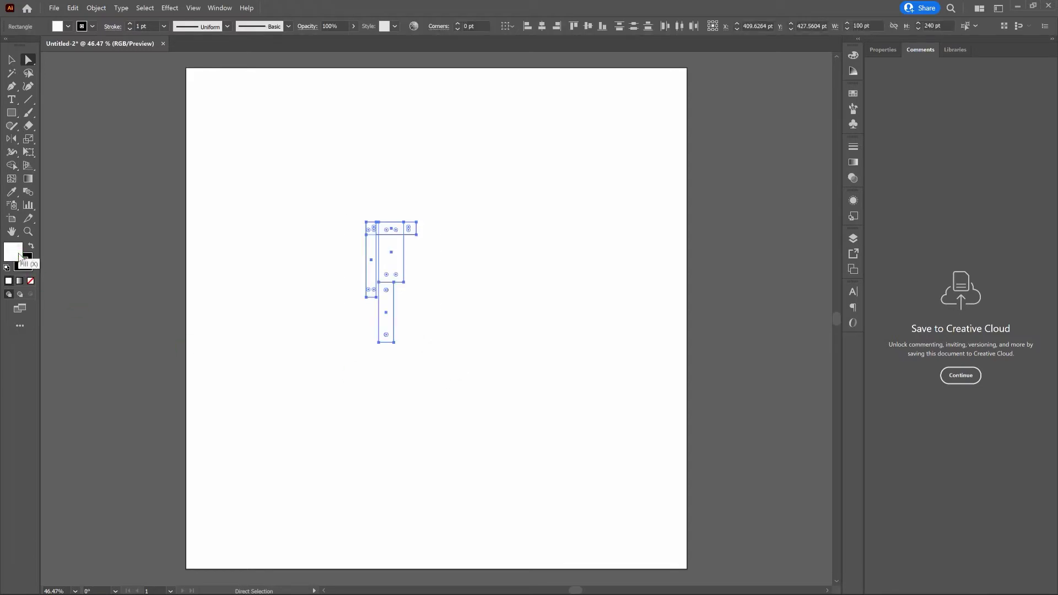
Set the four rectangles' fill to None so only outlines show
left_click(31, 280)
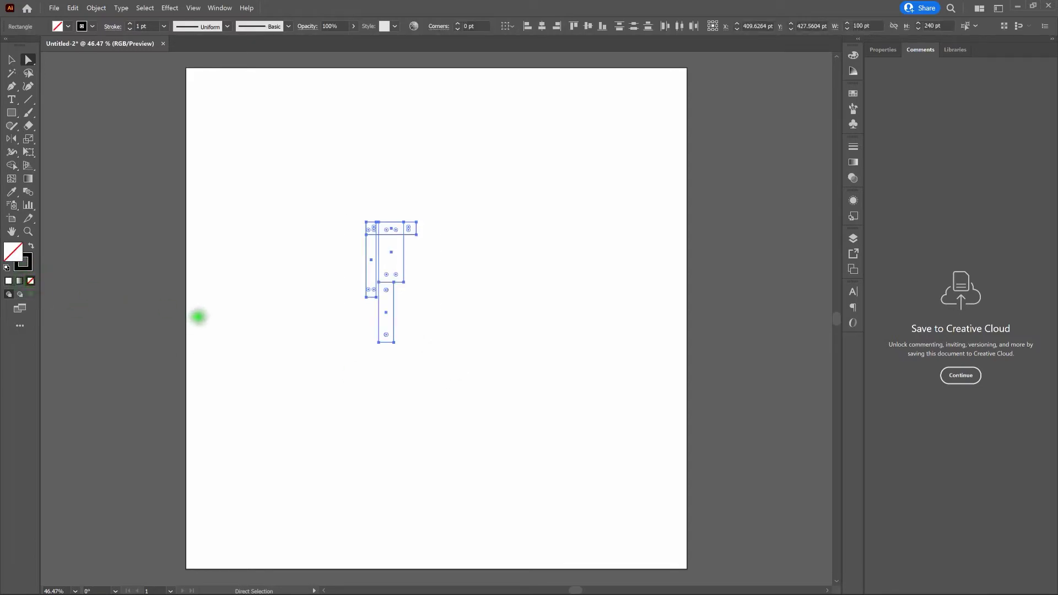
left_click(275, 341)
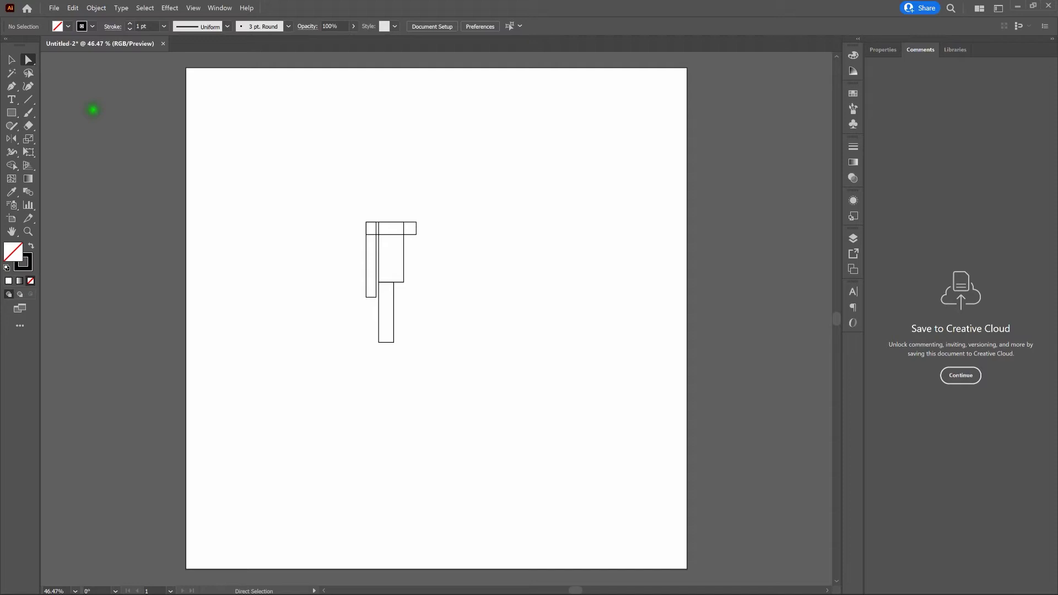
left_click(11, 60)
Merge the leg, torso and arm into one path with the Shape Builder tool
left_click_drag(341, 190, 432, 366)
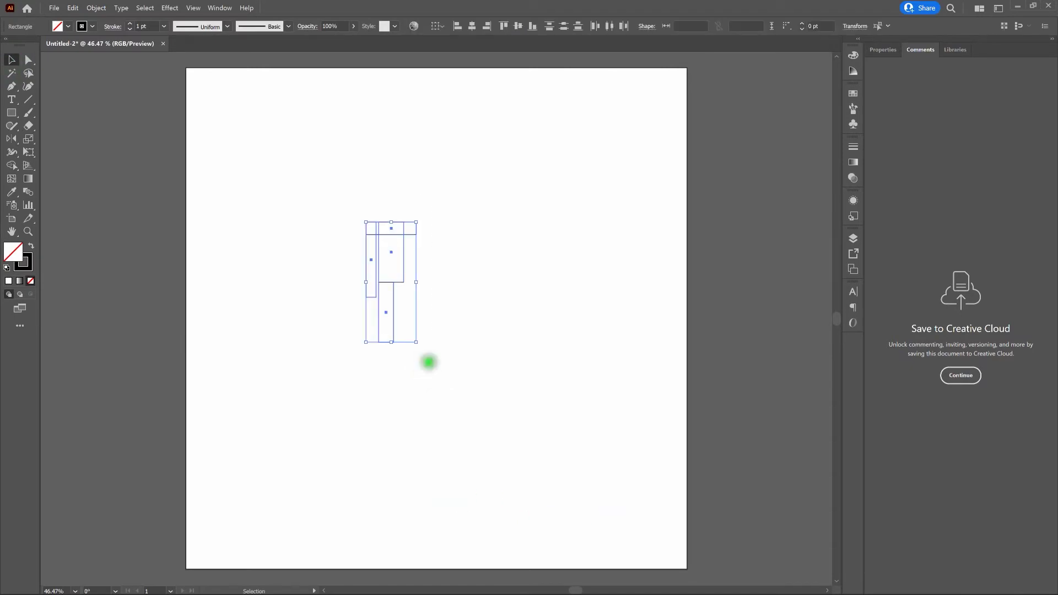
left_click(12, 166)
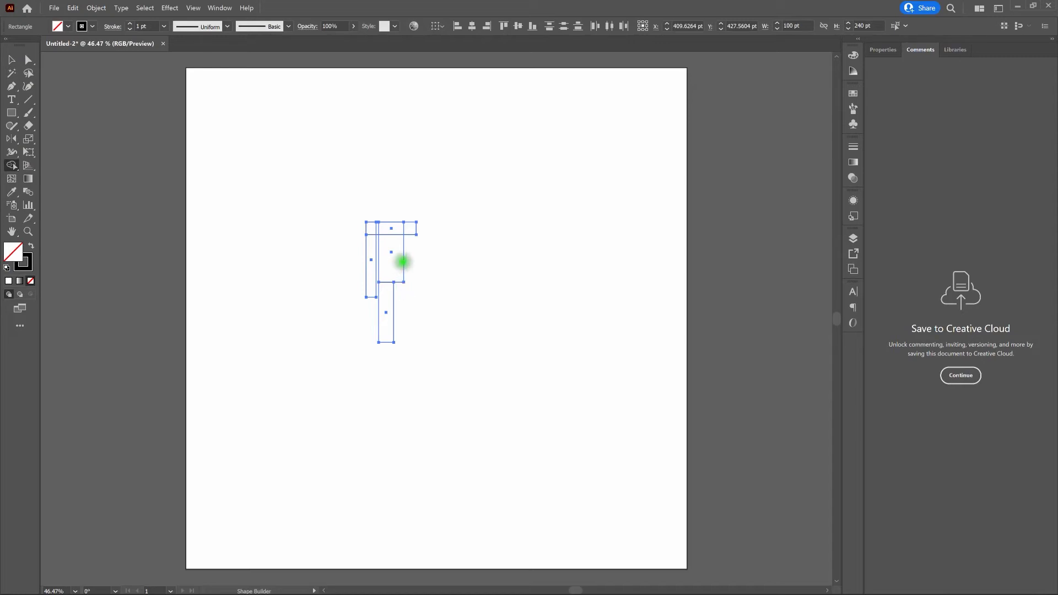
mouse_move(384, 295)
left_mouse_down()
mouse_move(387, 230)
mouse_move(371, 236)
left_mouse_up()
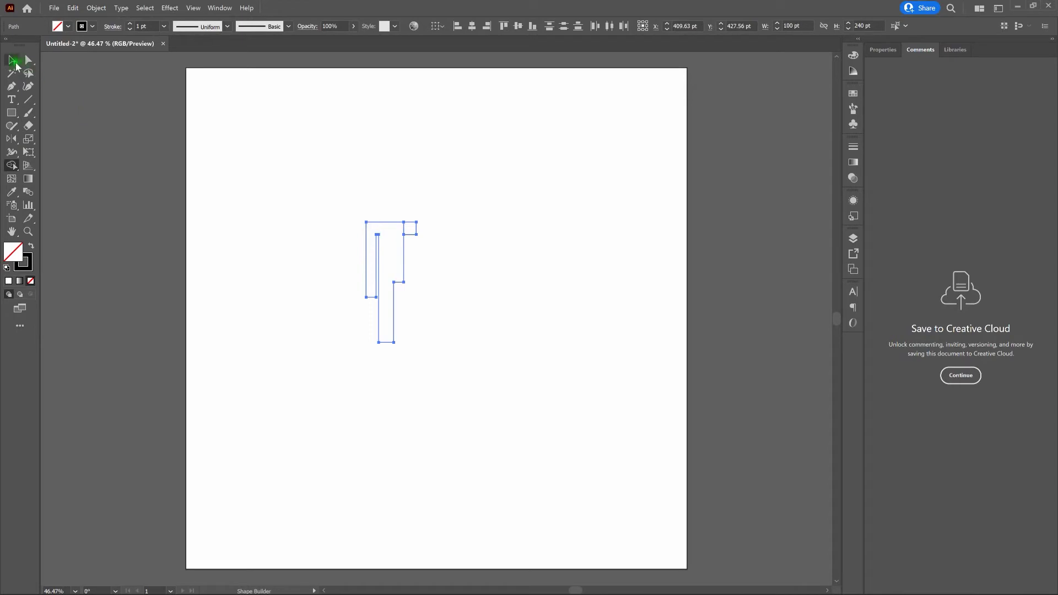
Delete the small 25 x 25 pt leftover square at the crossbar's right end
key("v")
left_click(397, 168)
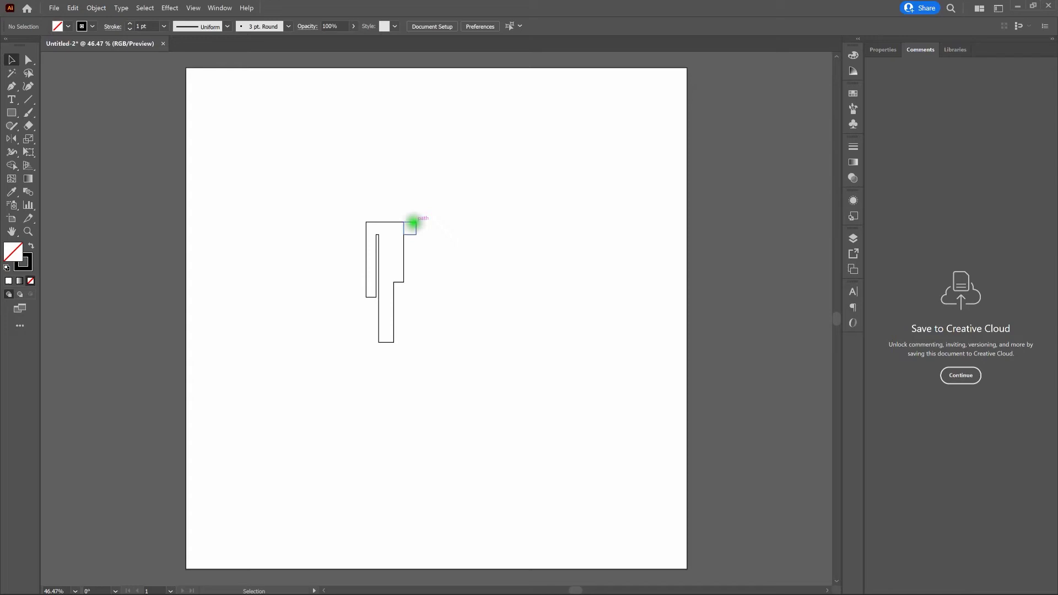
left_click(416, 225)
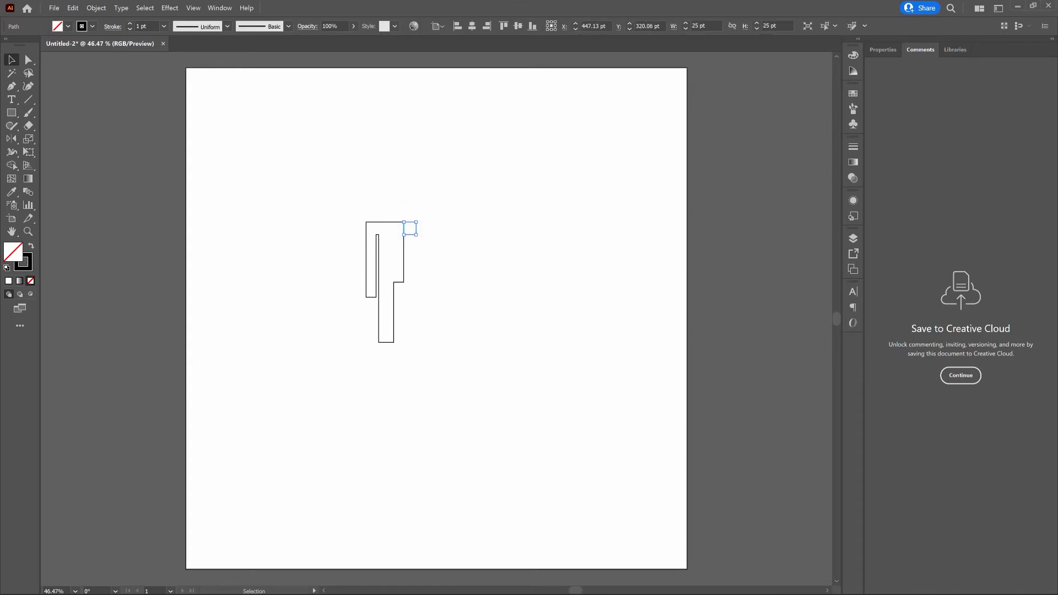
key("Delete")
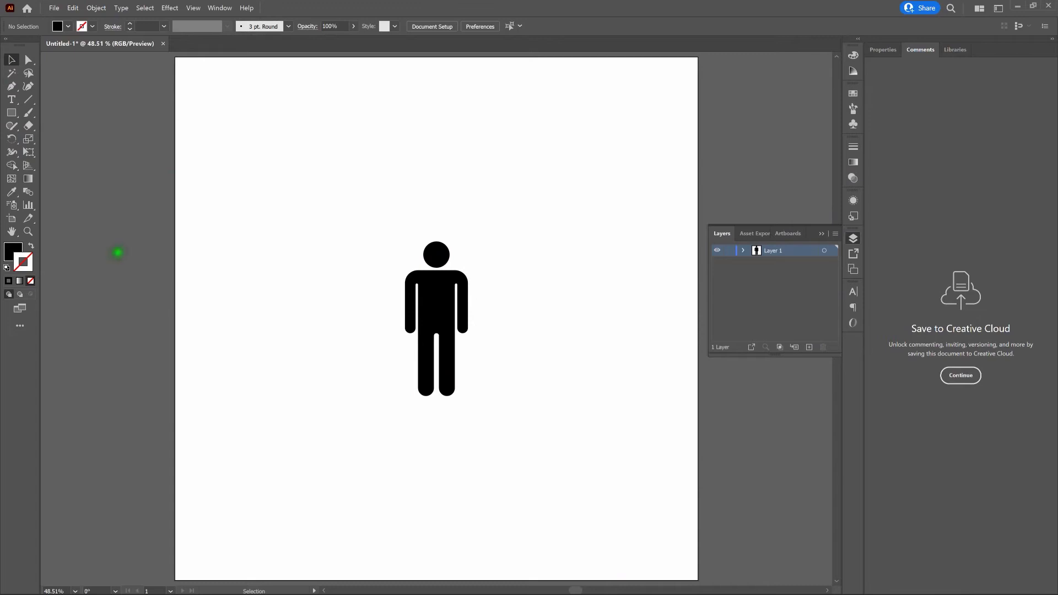
After checking the reference pictogram, select the Reflect tool (O)
left_click(11, 140)
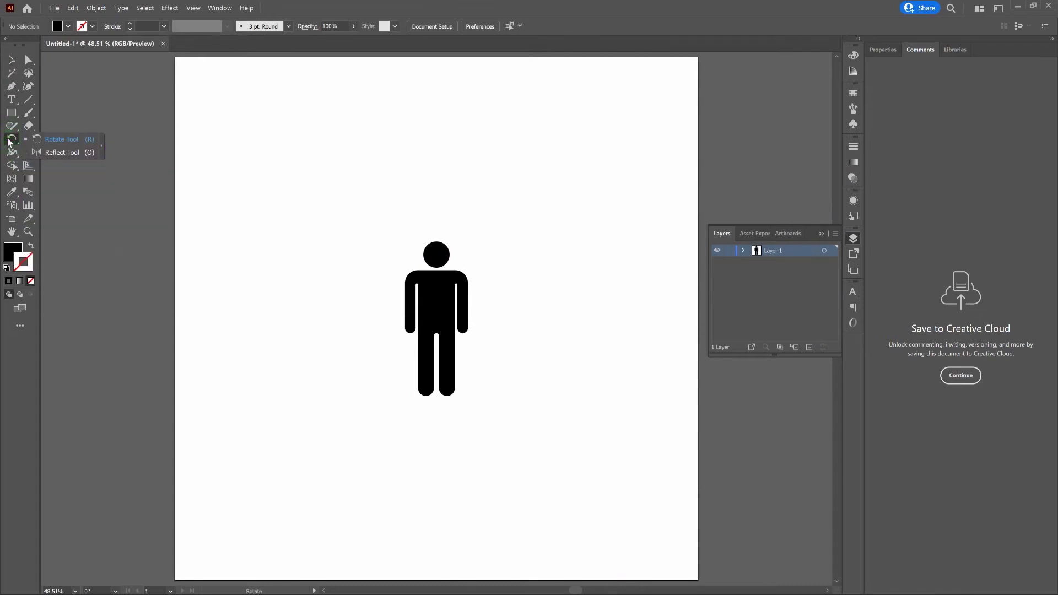
left_click(57, 153)
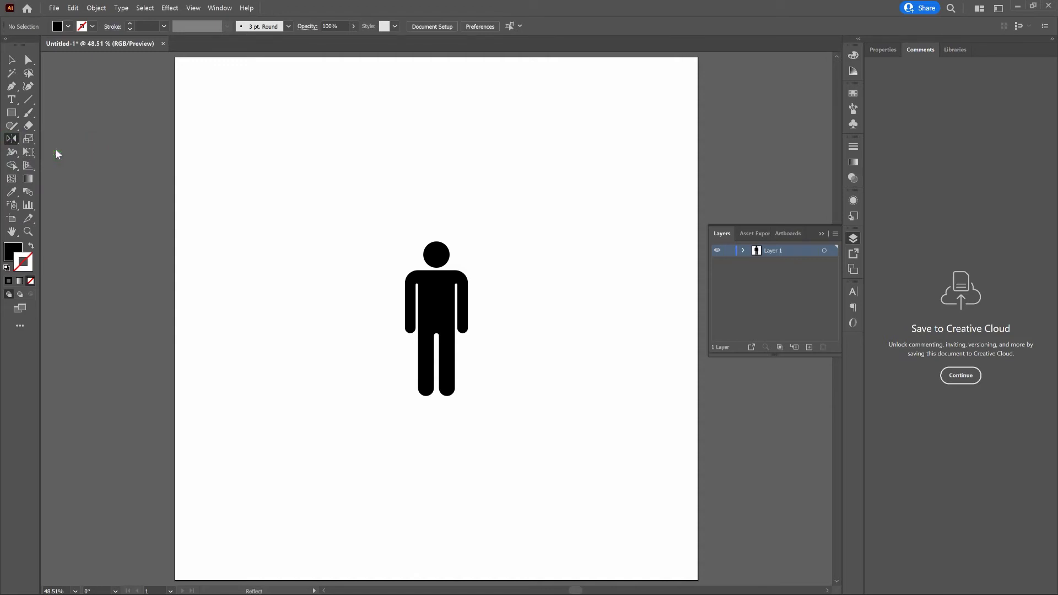
key("o")
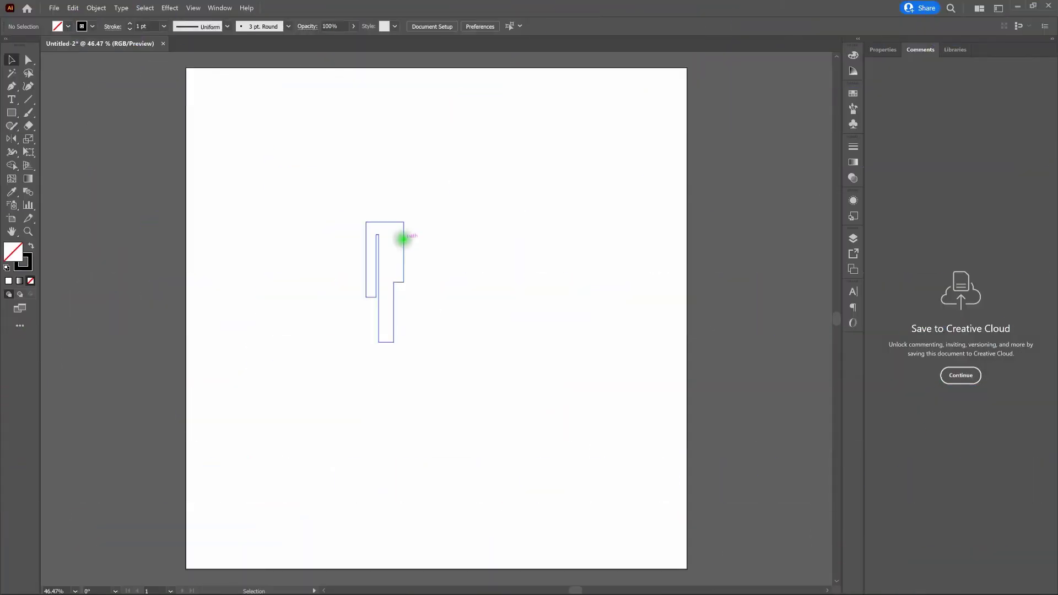
Make a copy of the half-figure outline reflected across the vertical axis
left_click(403, 238)
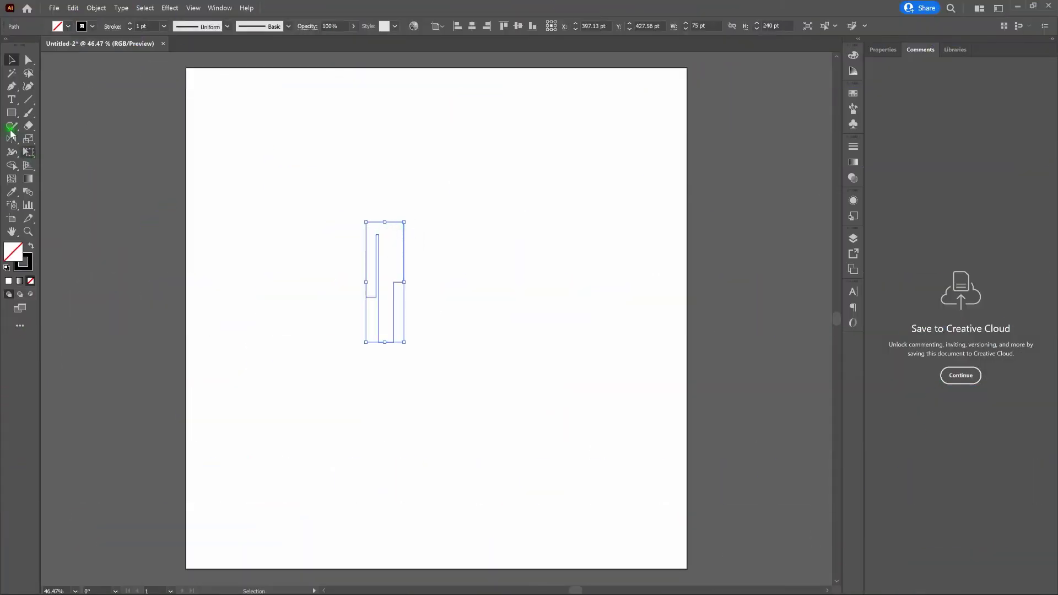
double_click(12, 139)
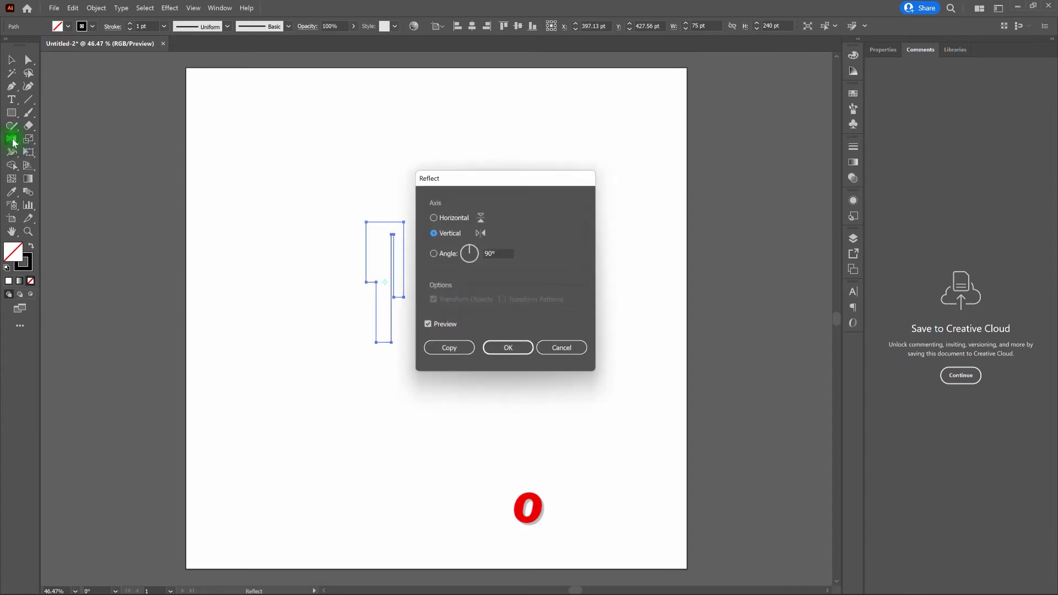
left_click(451, 217)
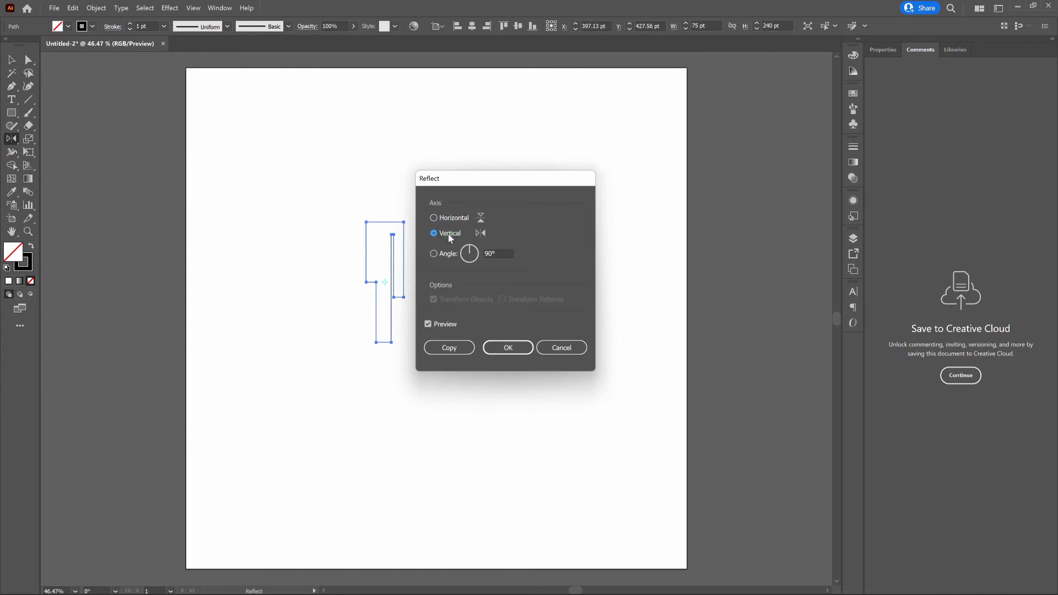
left_click(440, 325)
left_click(449, 347)
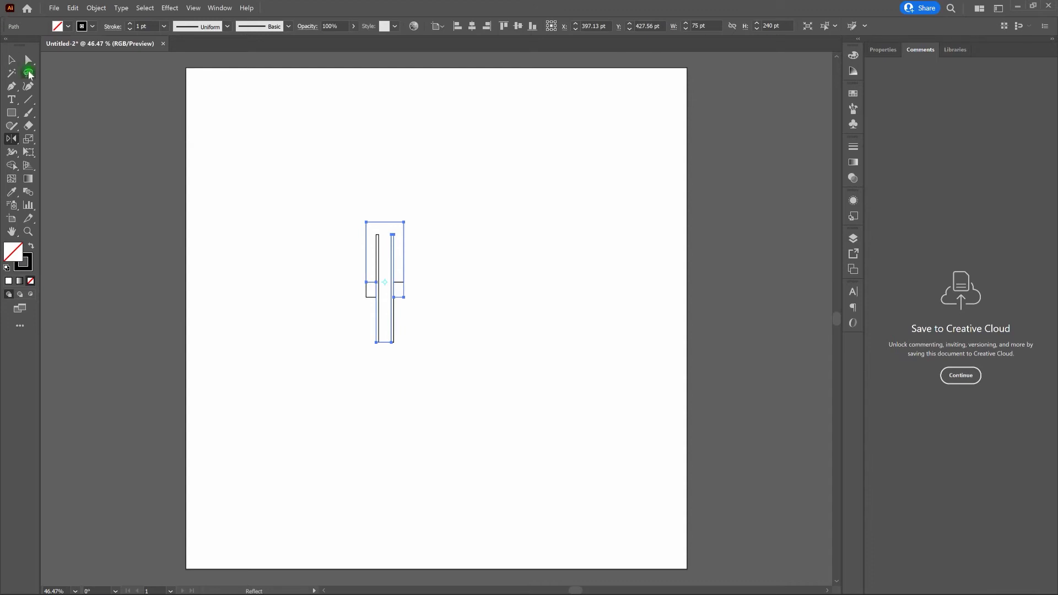
Nudge the mirrored half 50 pt right so it joins the original into a symmetrical body
left_click(14, 64)
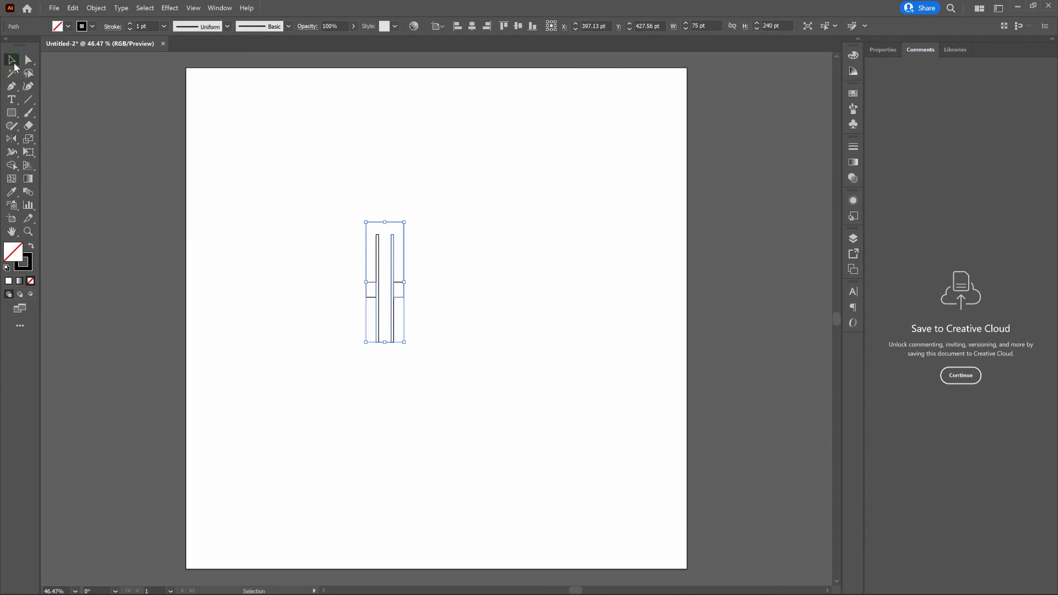
key("shift+Right")
key("shift+Right")
key("shift+Right")
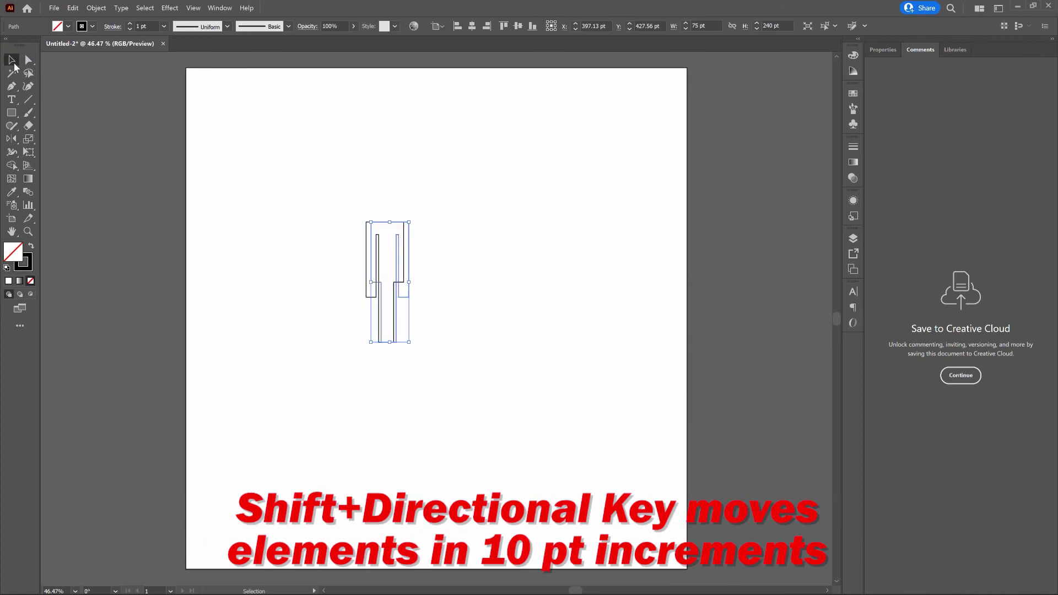
key("shift+Right")
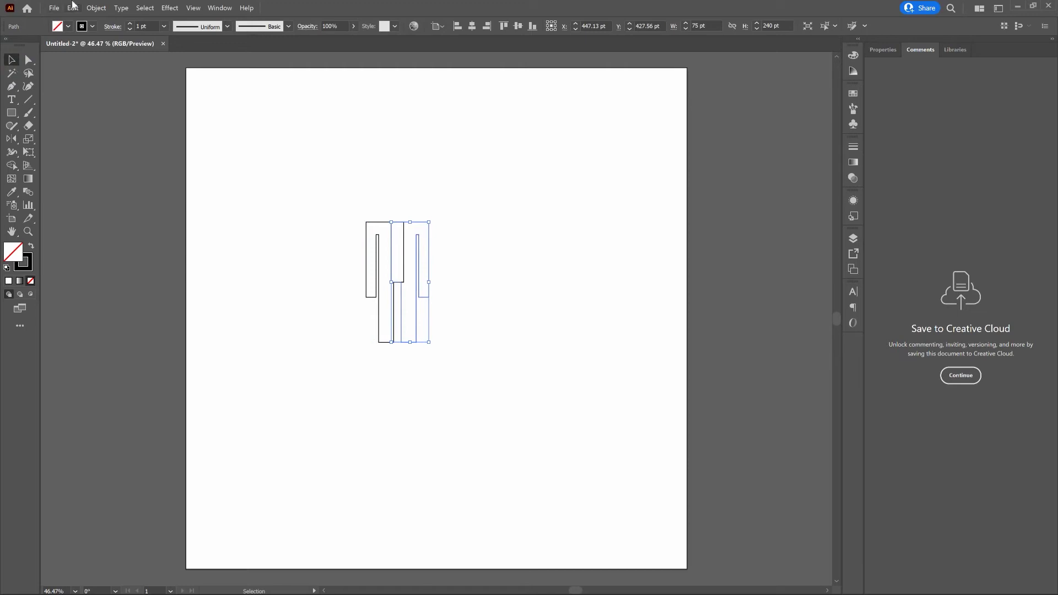
left_click(389, 173)
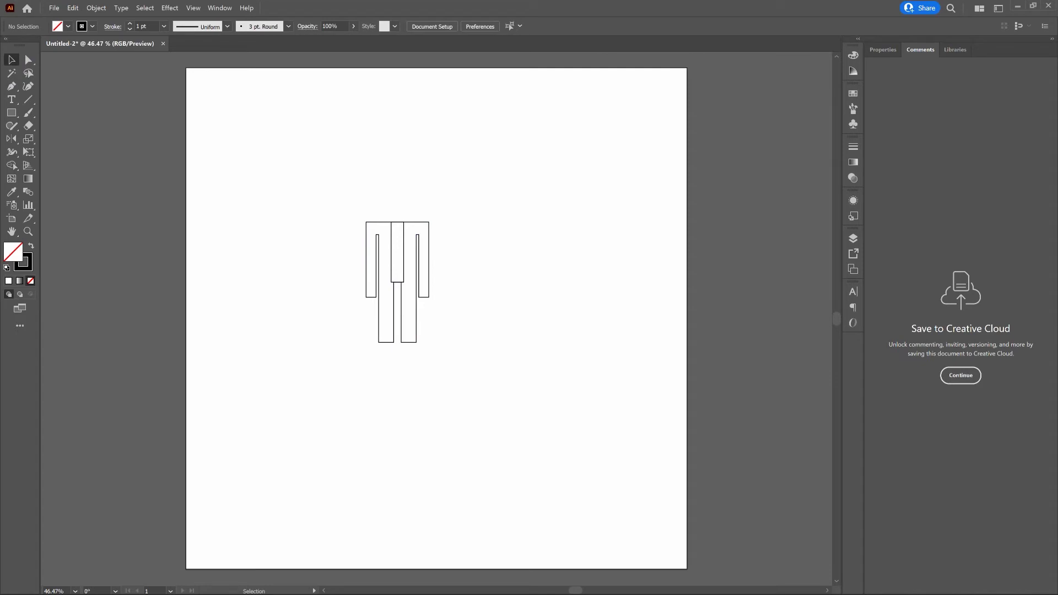
Merge the figure's overlapping rectangles into one body shape with the Shape Builder
left_click_drag(446, 207, 349, 230)
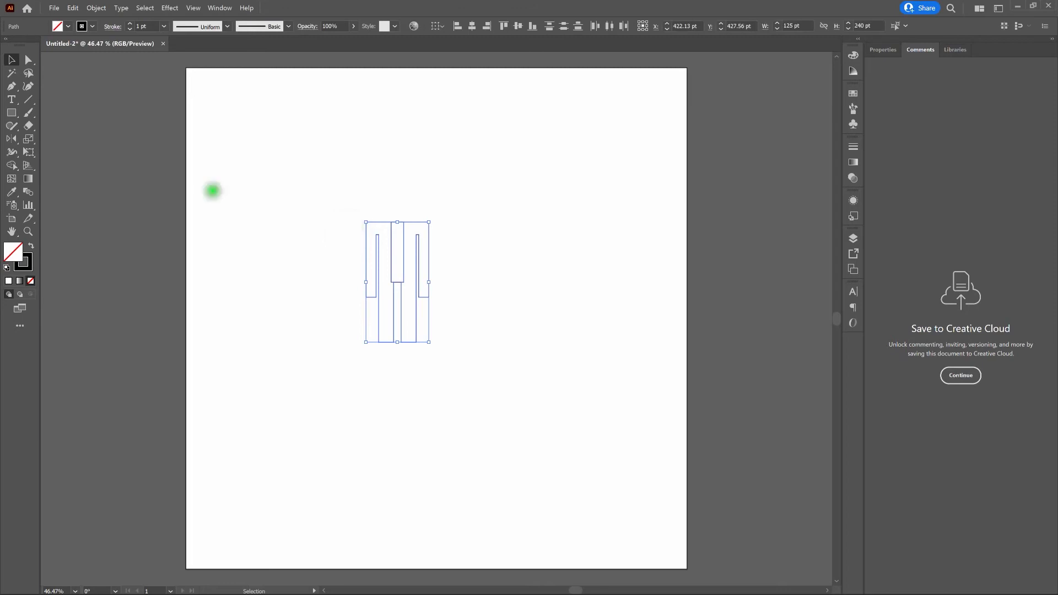
left_click(12, 166)
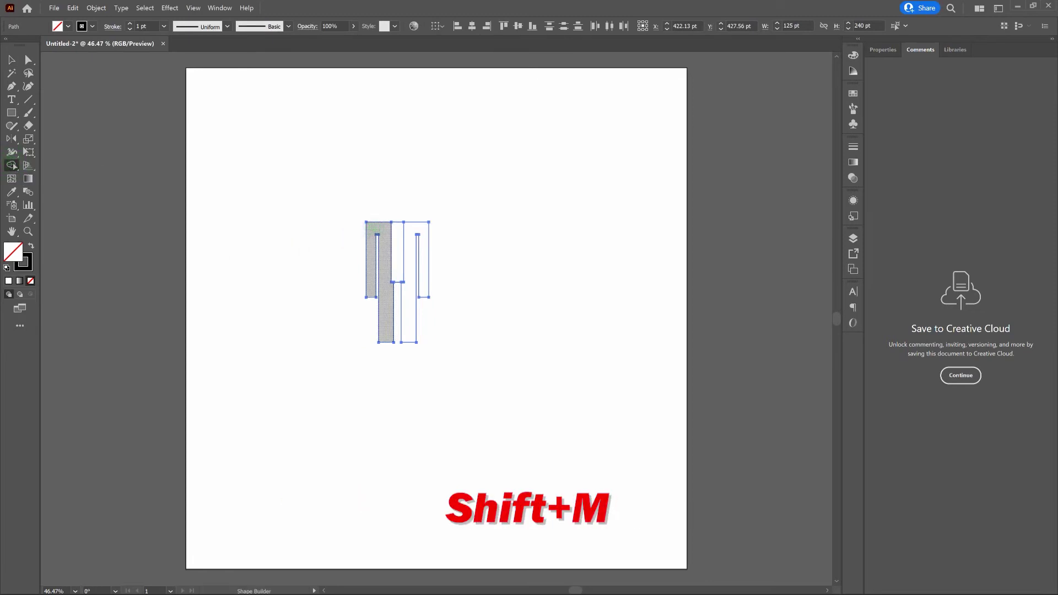
left_click(371, 229)
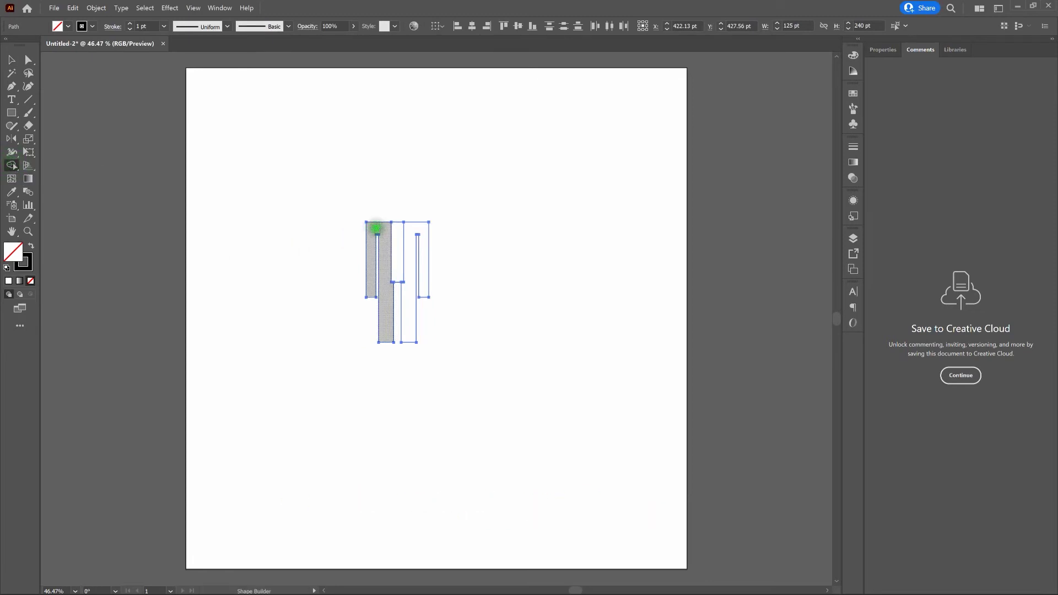
left_click_drag(375, 228, 408, 227)
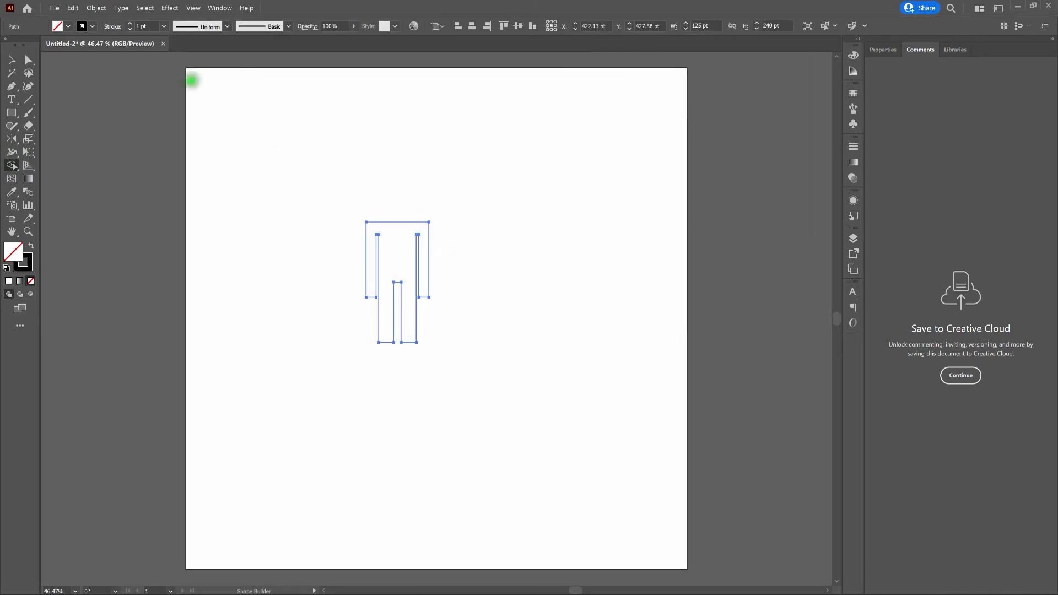
left_click(11, 60)
left_click(469, 200)
key("v")
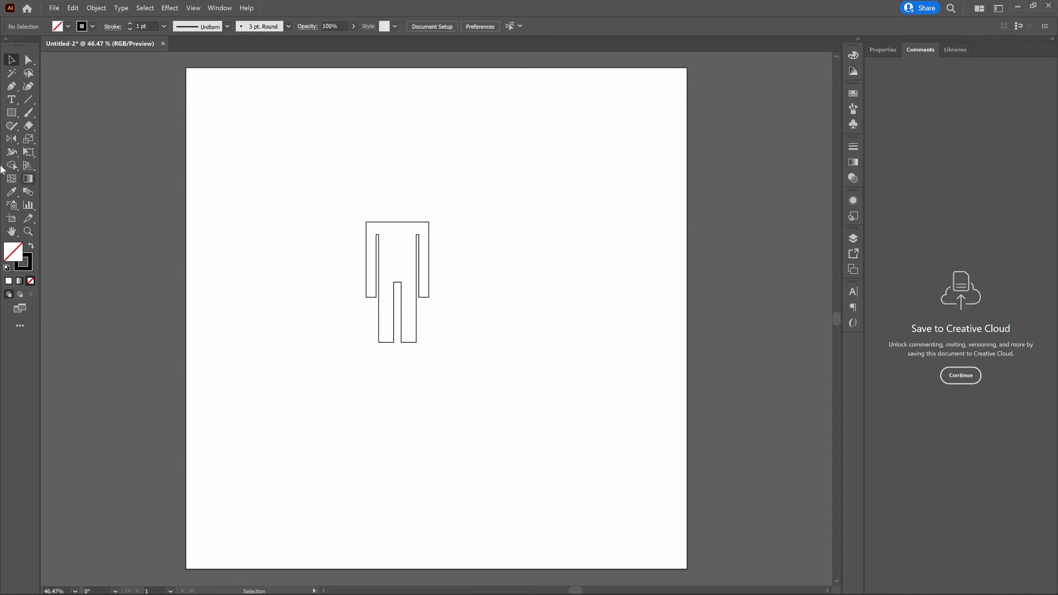
Draw a horizontal Pen line across the figure at crotch height, extending past both sides
left_click(11, 86)
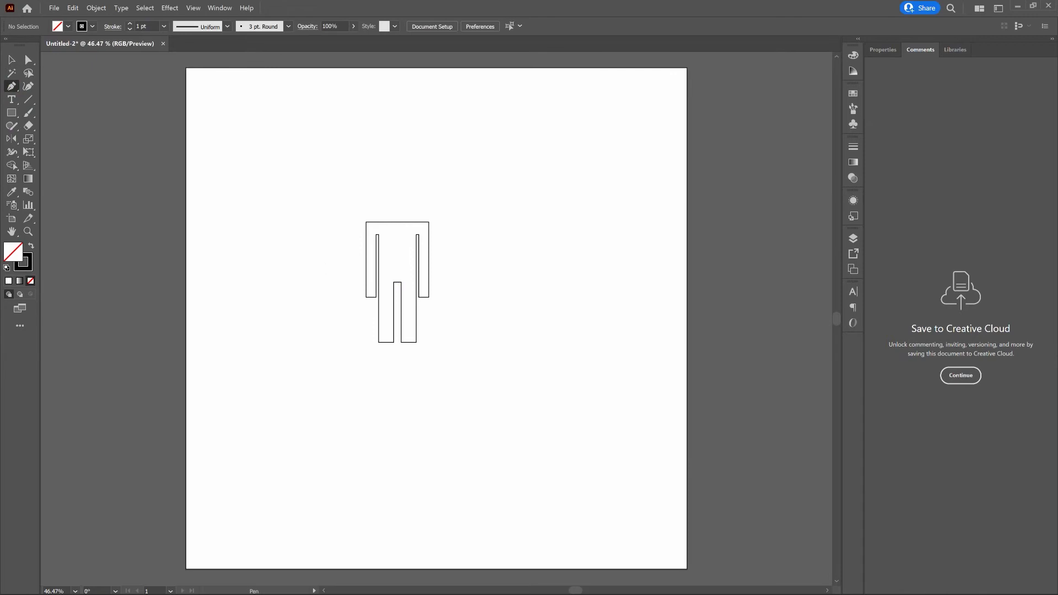
left_click(338, 272)
left_click(336, 282)
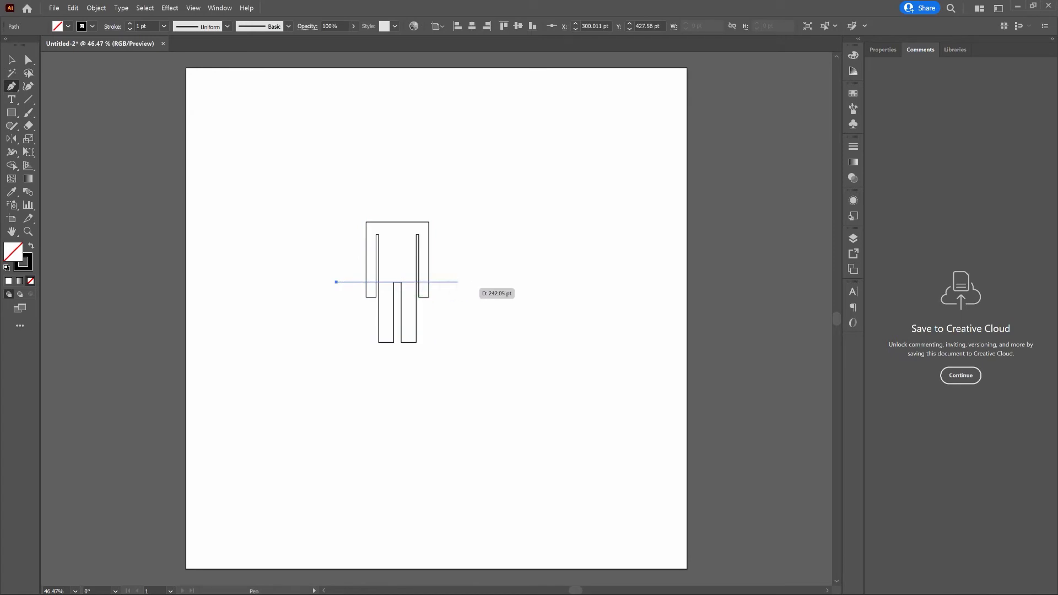
left_click(462, 282)
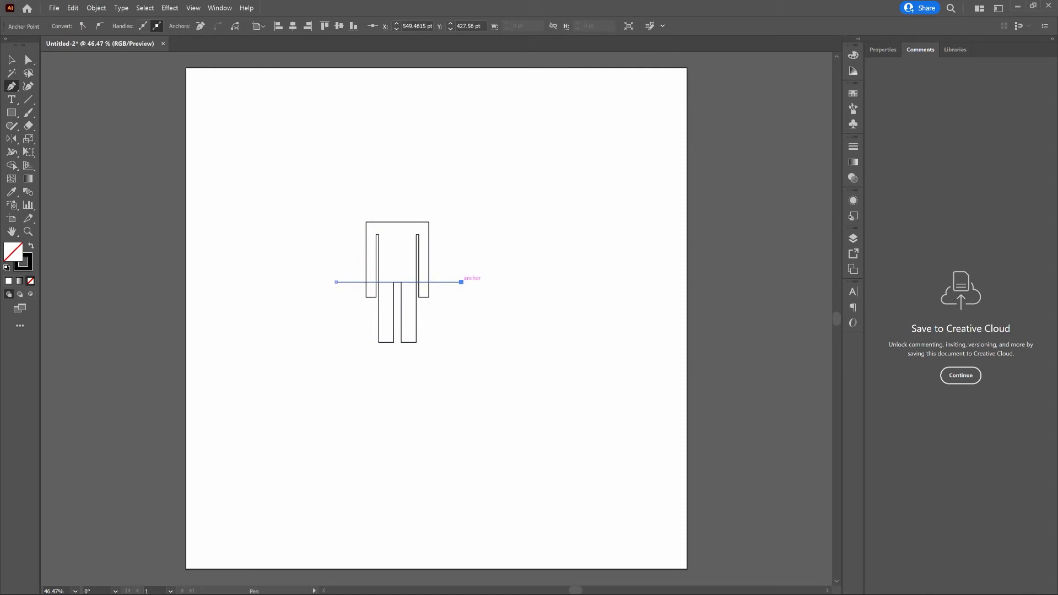
left_click(13, 59)
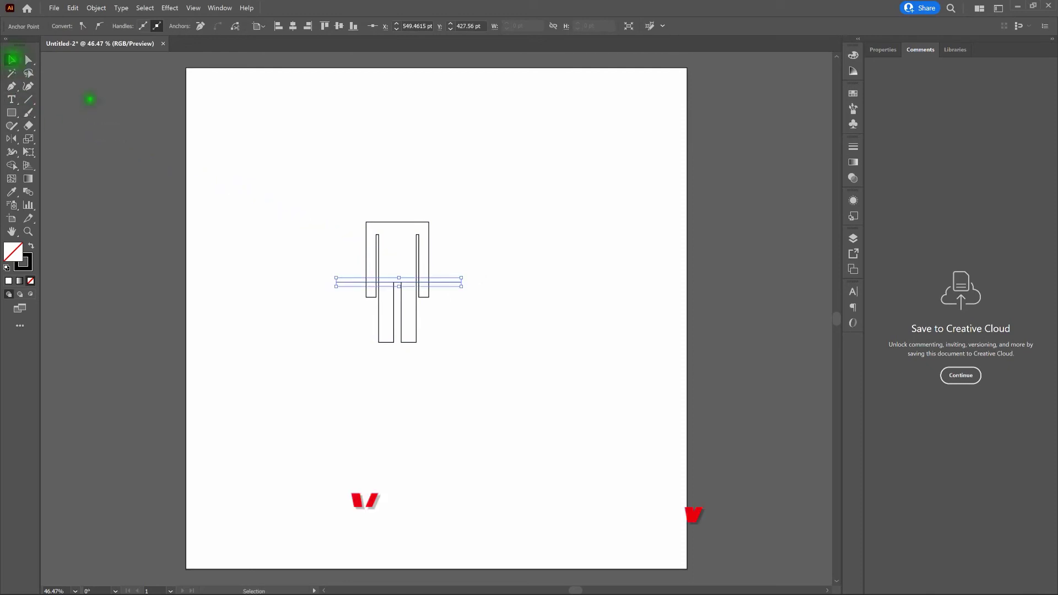
key("v")
left_click(416, 198)
key("v")
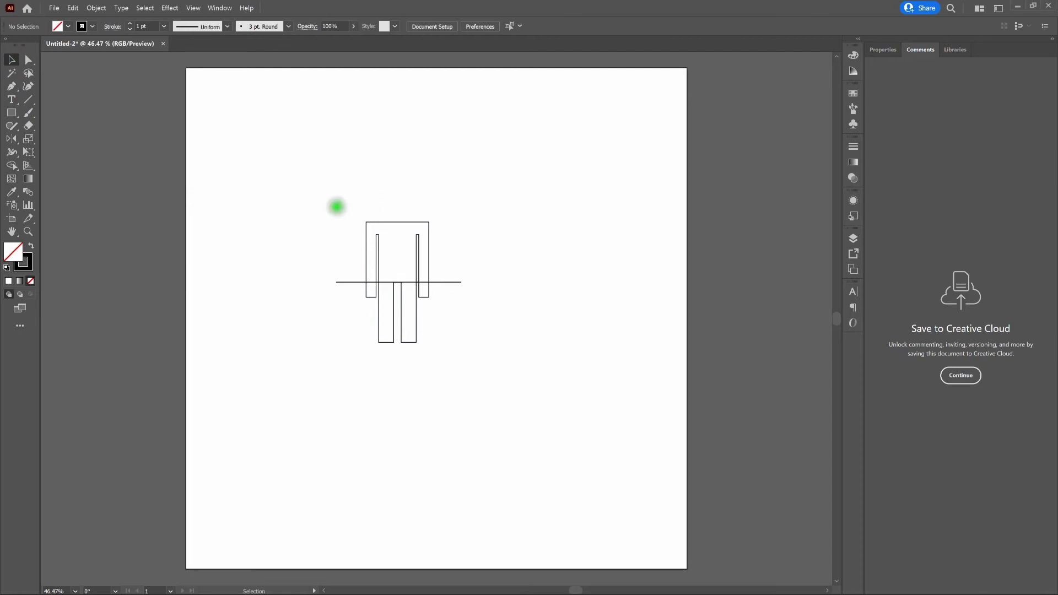
Split both arms along the horizontal line using the Shape Builder
left_click_drag(315, 210, 491, 371)
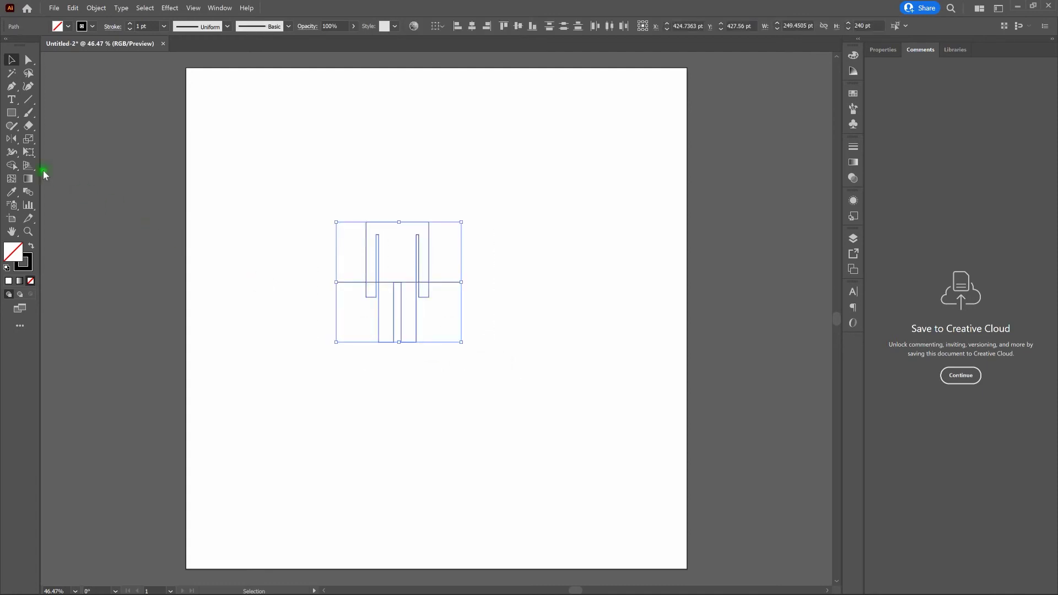
left_click(12, 166)
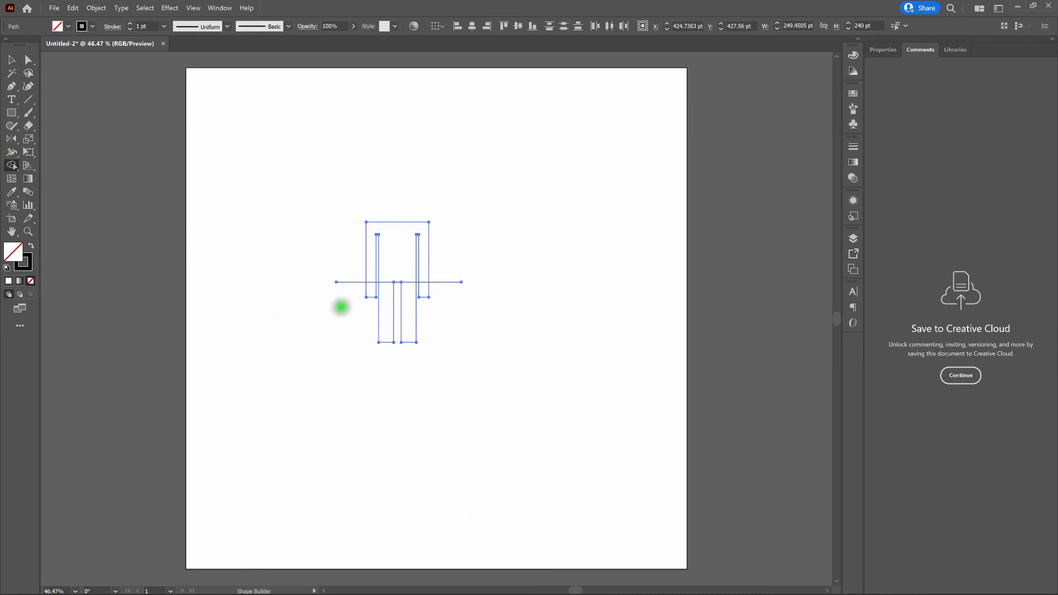
left_click(371, 289)
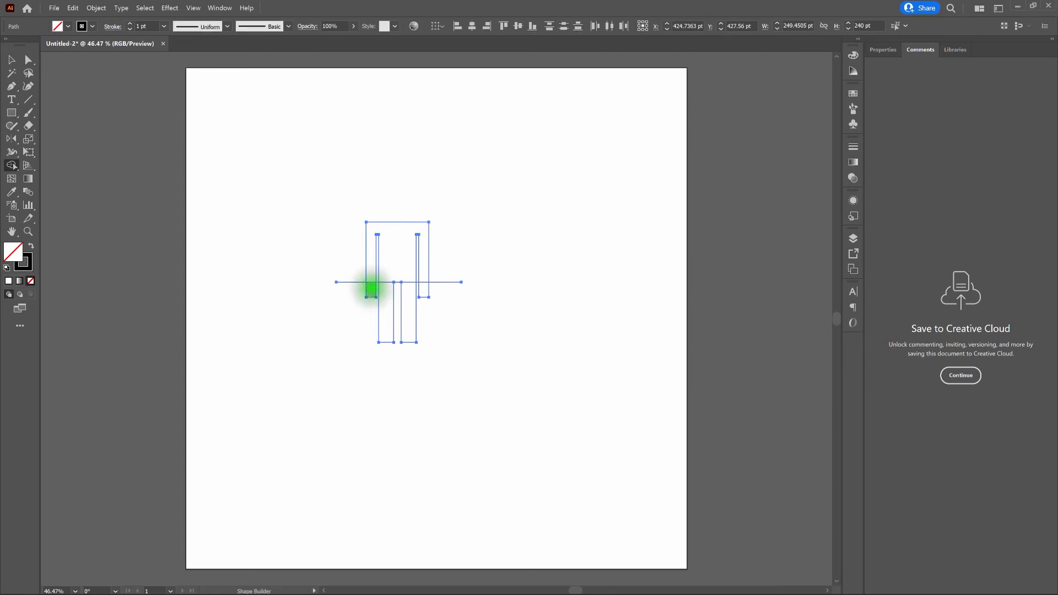
left_click(423, 289)
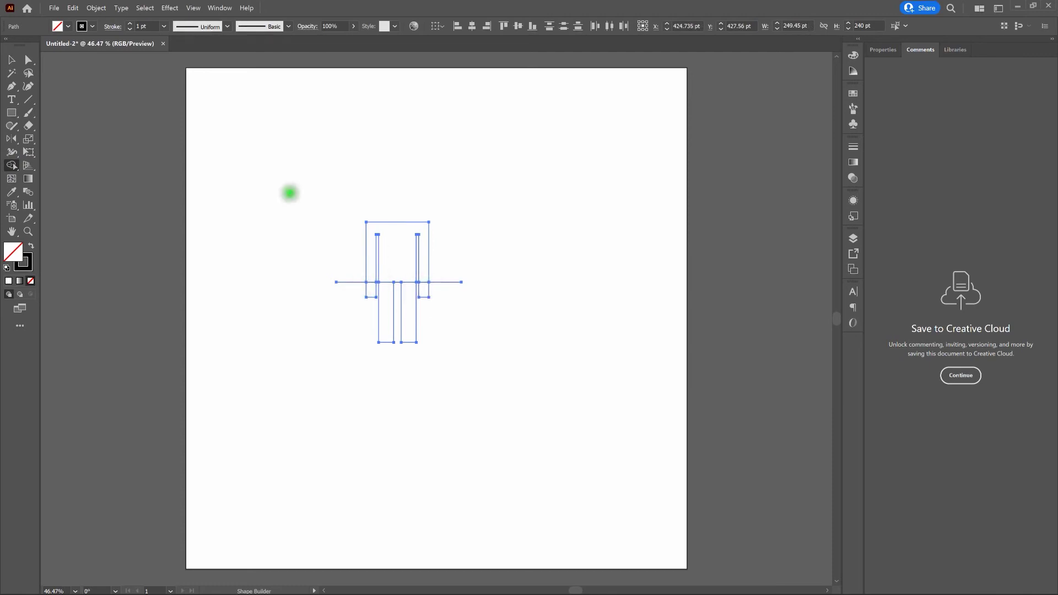
left_click(249, 142)
left_click(404, 172)
key("v")
left_click(423, 212)
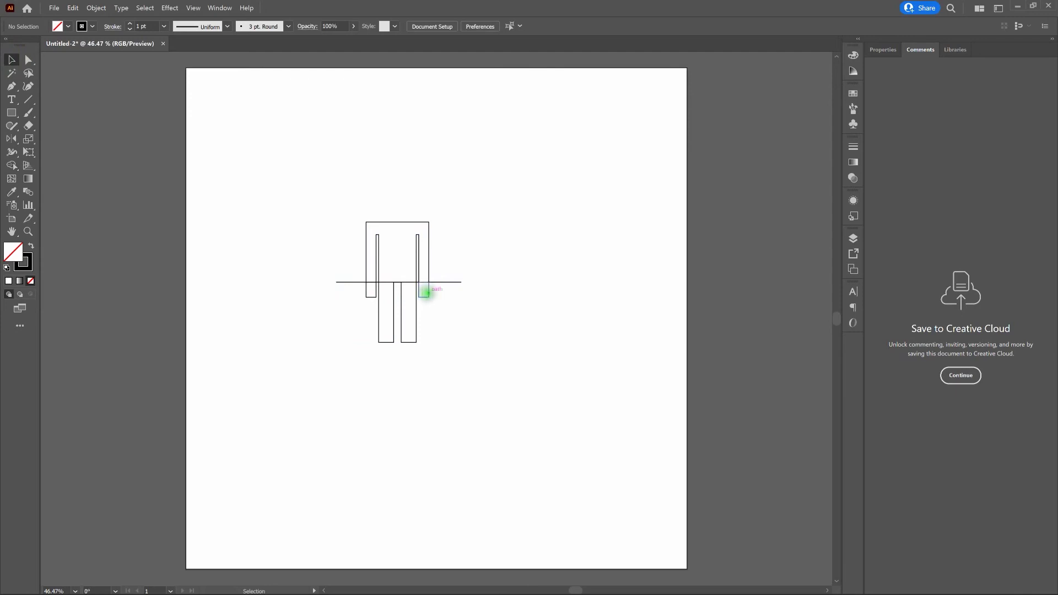
Remove the lower ends of the right and left arms below the line
left_click(430, 291)
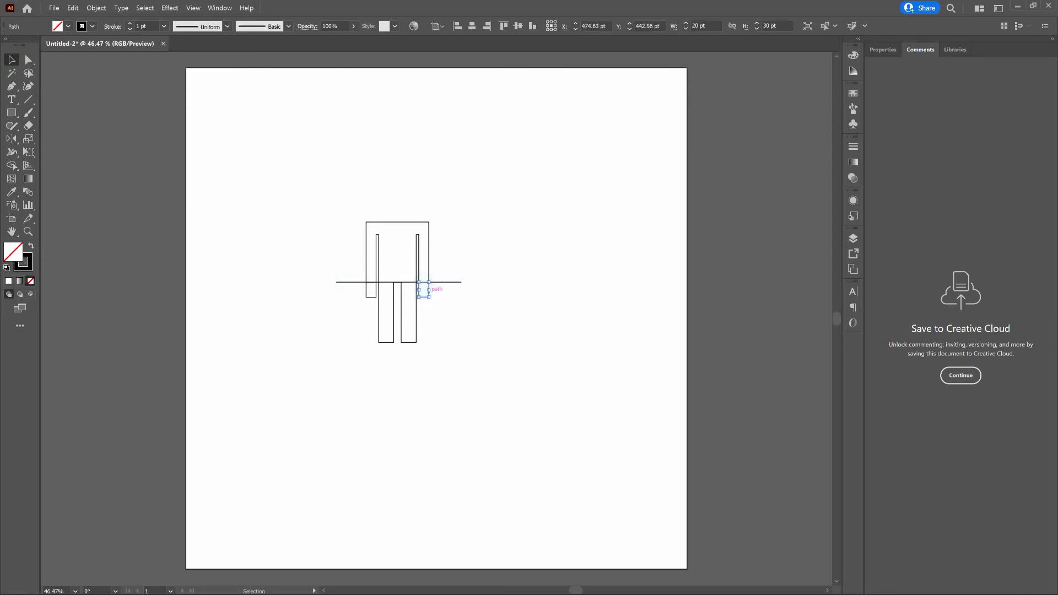
key("ctrl+shift+a")
left_click(420, 295)
left_click(366, 293)
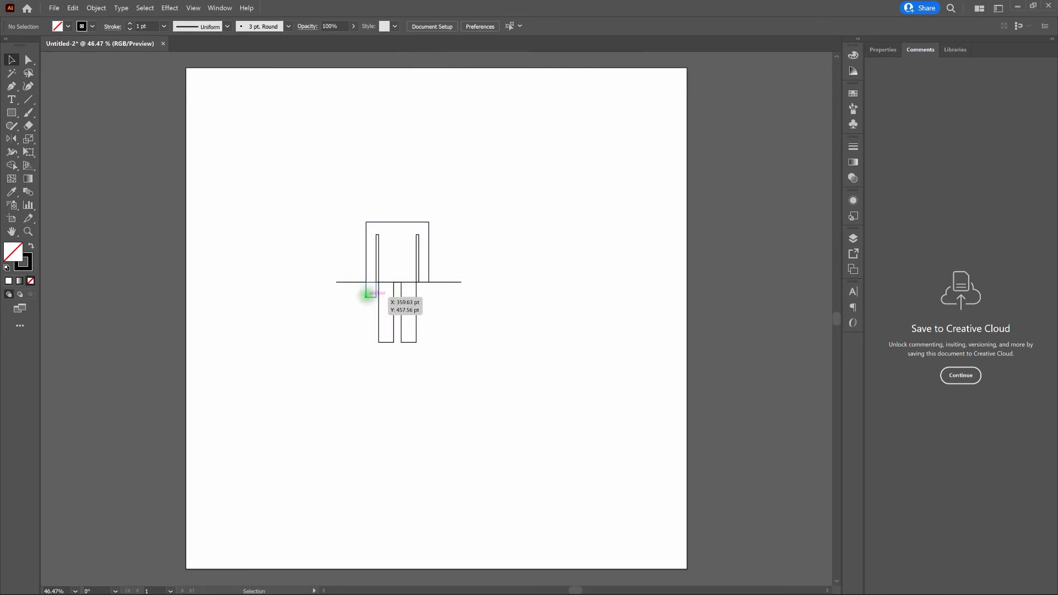
key("ctrl+shift+a")
left_click(365, 297)
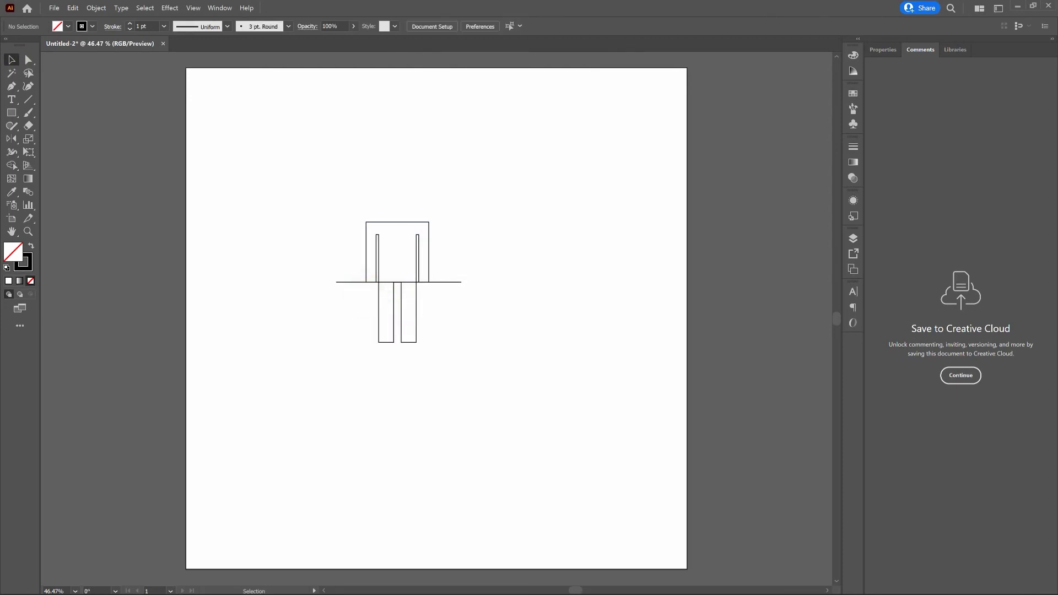
Delete all remaining pieces of the horizontal line, left, inside and right of the figure
left_click(350, 281)
left_click(347, 282)
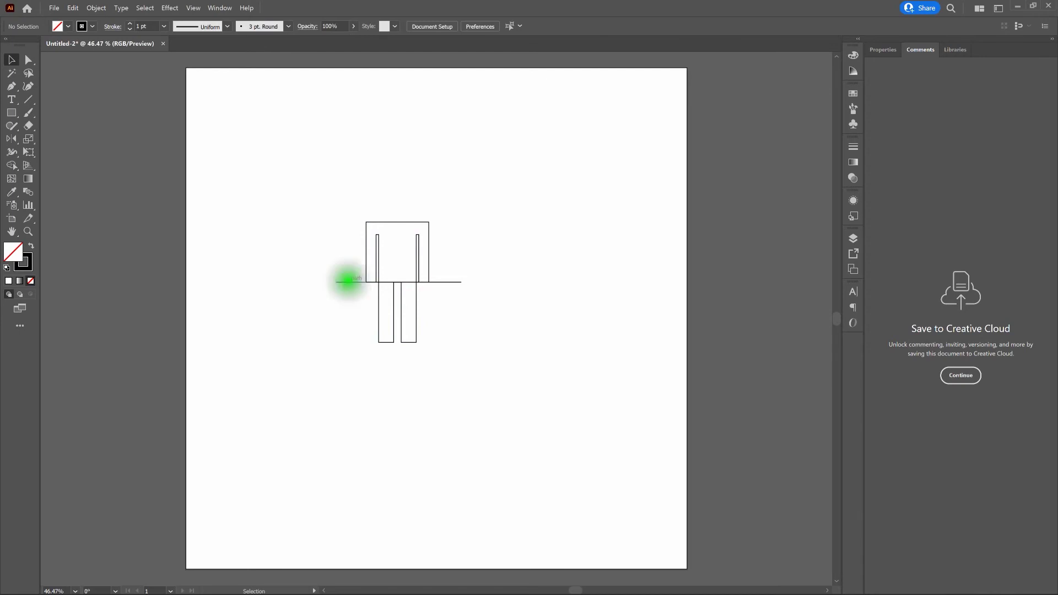
key("Delete")
left_click(378, 282)
left_click(384, 281)
left_click(382, 281)
key("Delete")
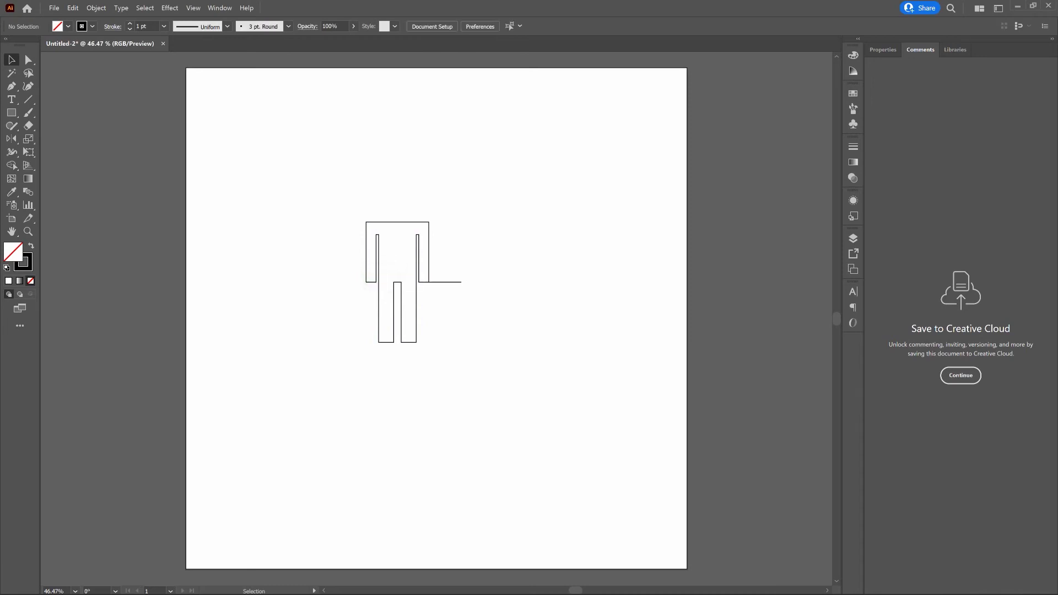
left_click(437, 281)
key("Delete")
left_click(489, 289)
Create a 50 x 50 pt circle with the Ellipse tool
left_click(237, 213)
left_click(172, 195)
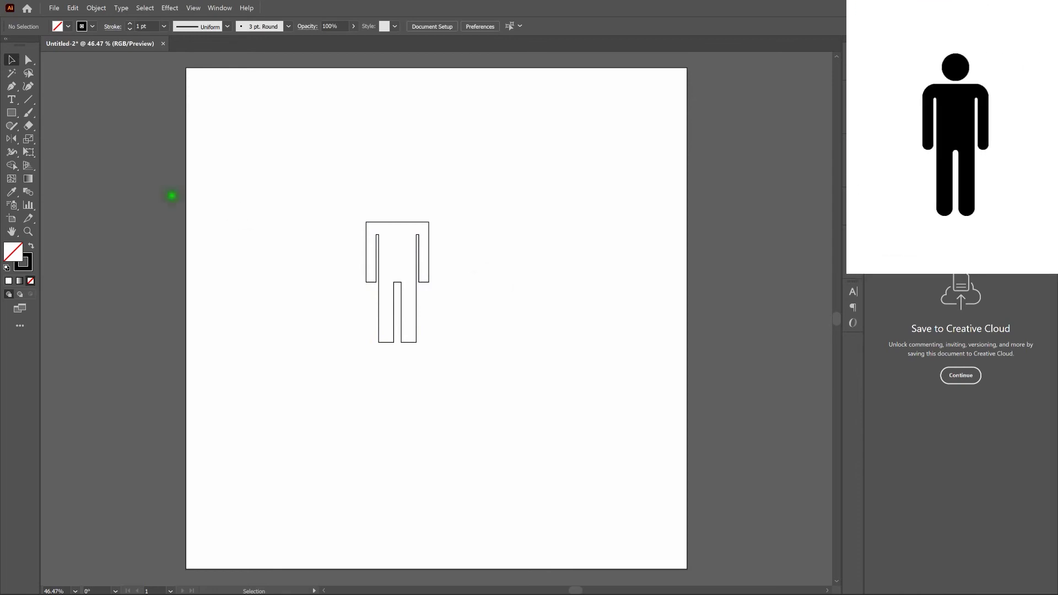
left_click(11, 113)
left_click_drag(23, 114, 67, 138)
left_click(494, 263)
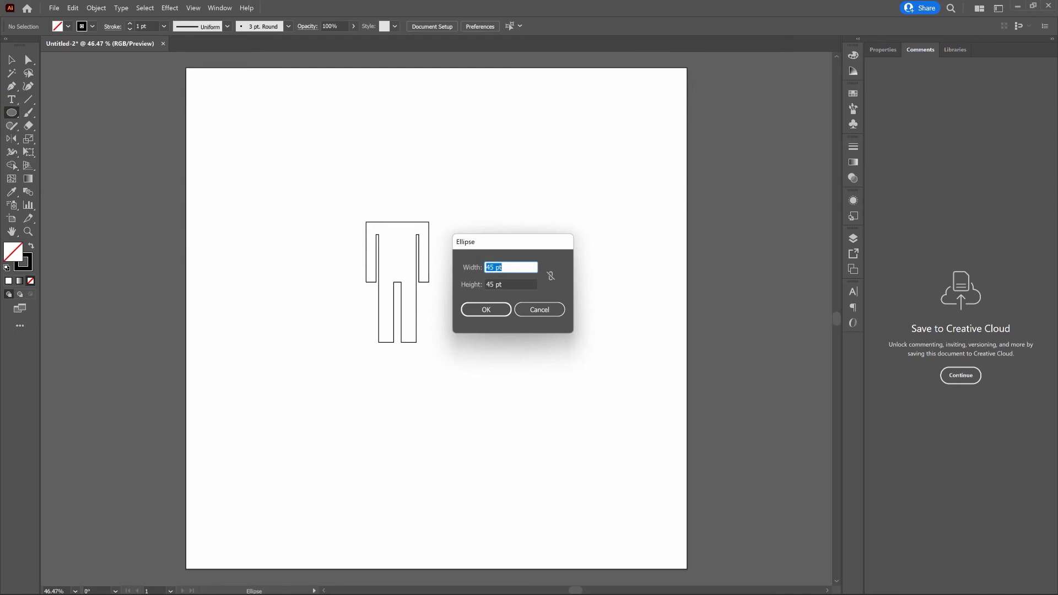
type("50")
key("Tab")
key("Return")
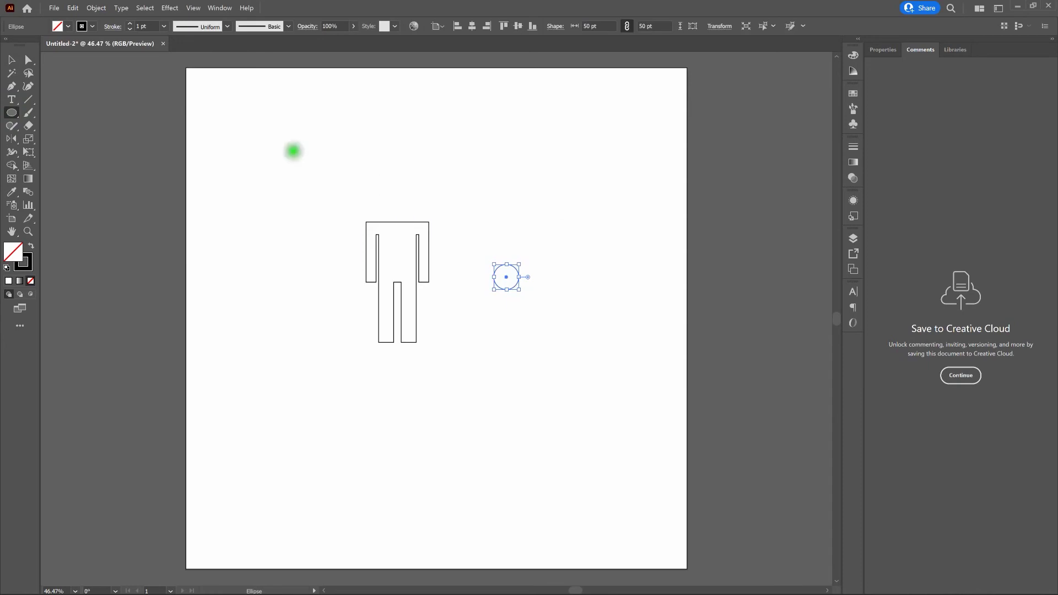
Position the circle as the head just above the shoulders, nudged up 20 pt
left_click(29, 61)
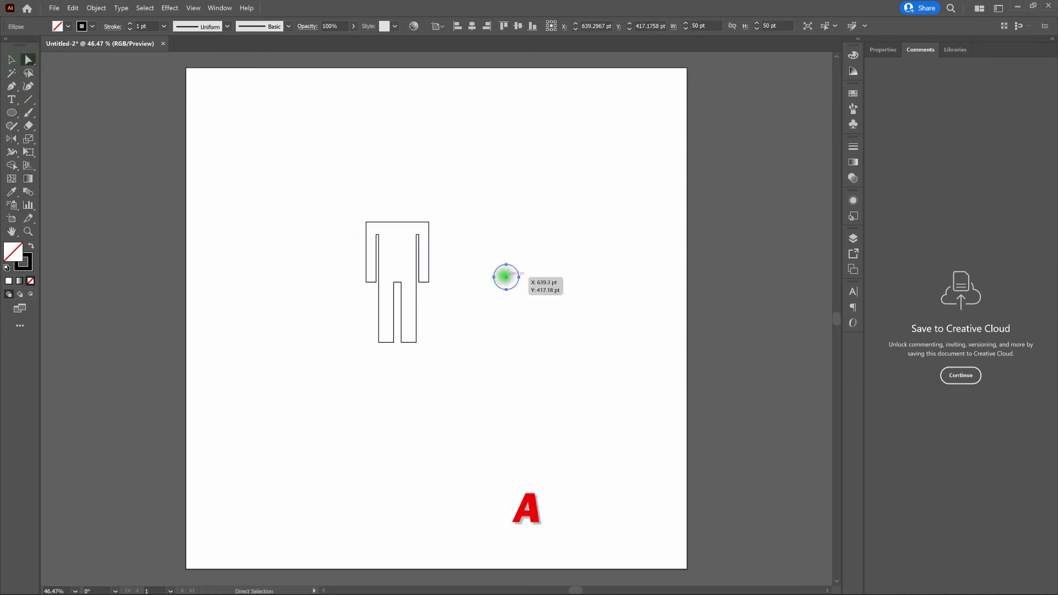
left_click_drag(506, 278, 397, 222)
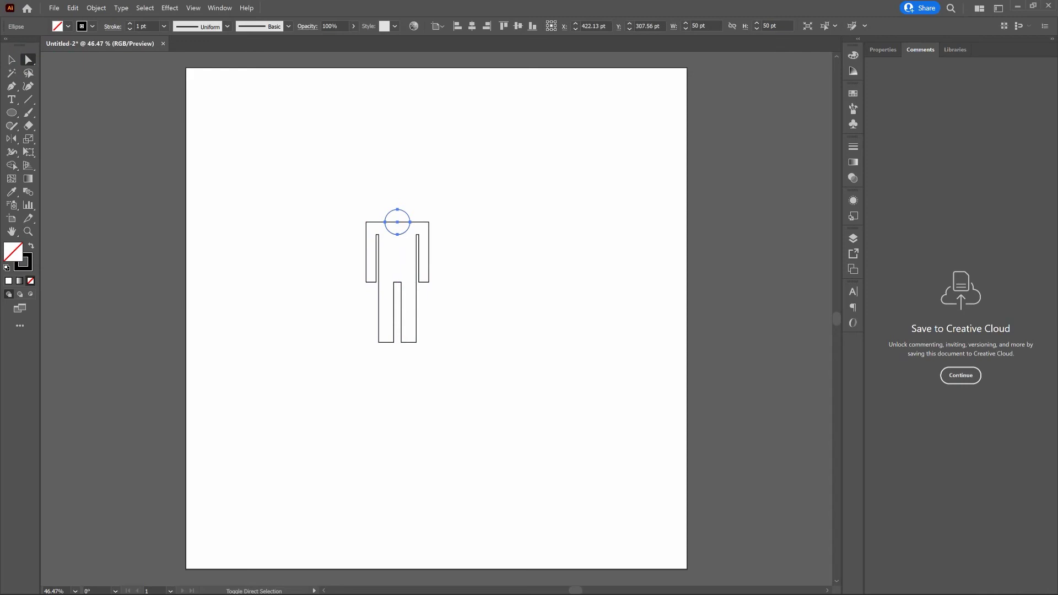
key("shift+Up")
key("shift+Up")
key("shift+Up")
left_click(580, 241)
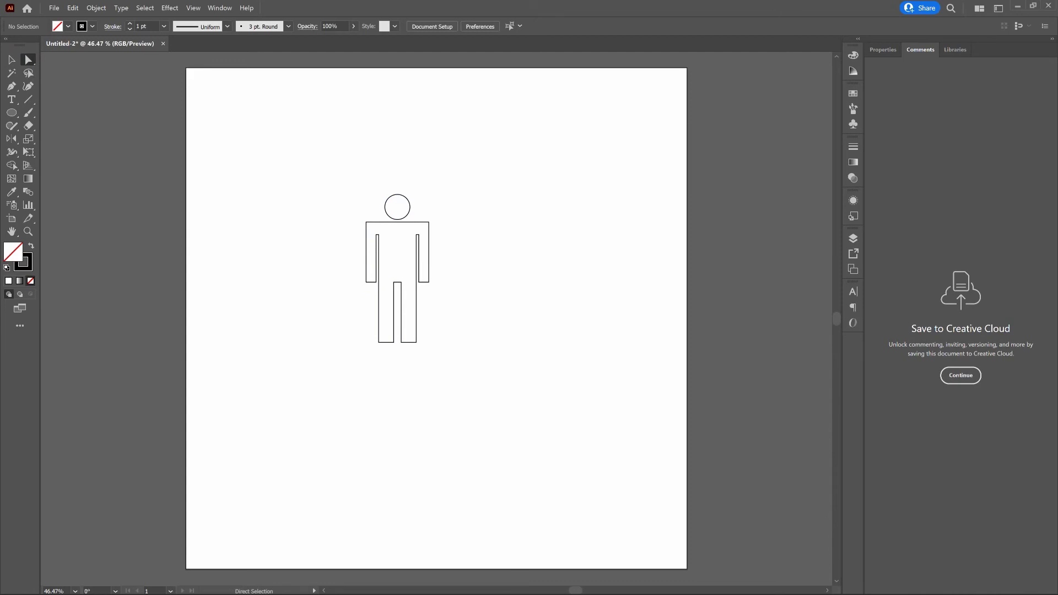
Round the bottom corners of both legs to a 15 pt radius with the live corner widget
left_click(517, 329)
left_click(372, 344)
left_click_drag(373, 343, 447, 359)
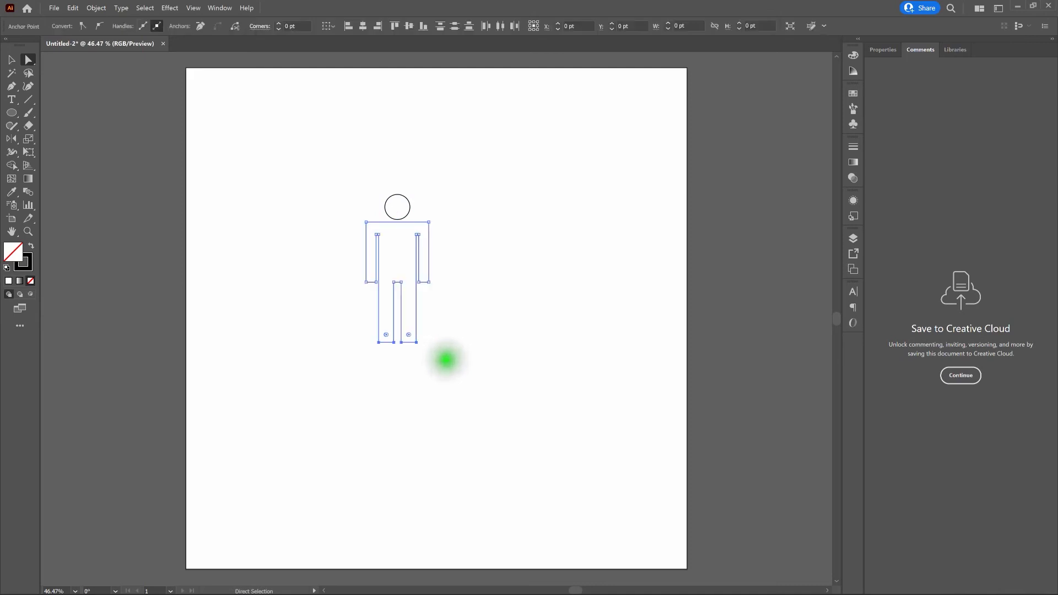
left_click(386, 335)
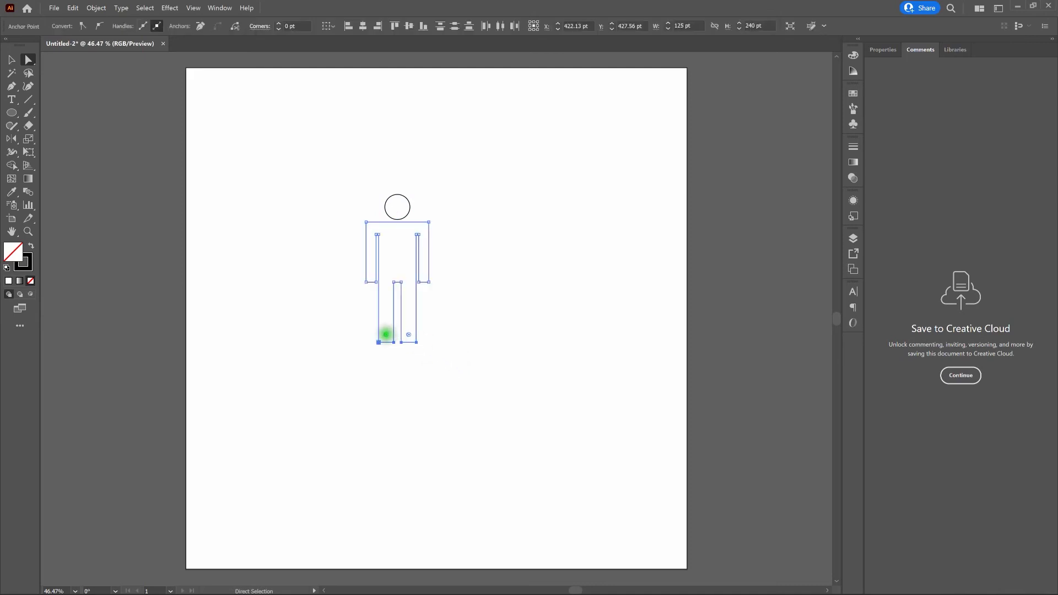
left_click_drag(385, 334, 349, 314)
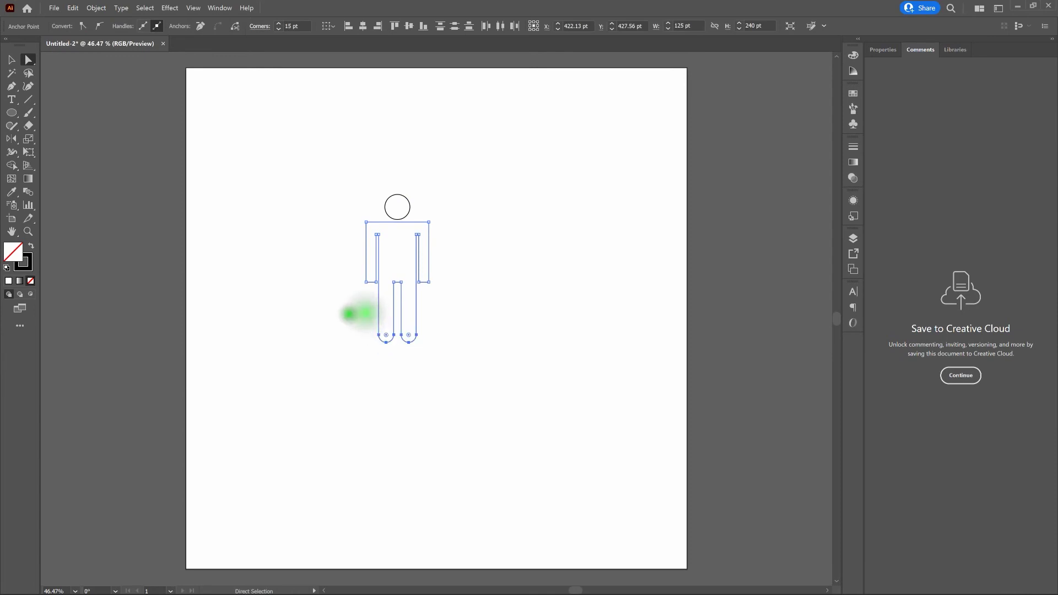
left_click(350, 315)
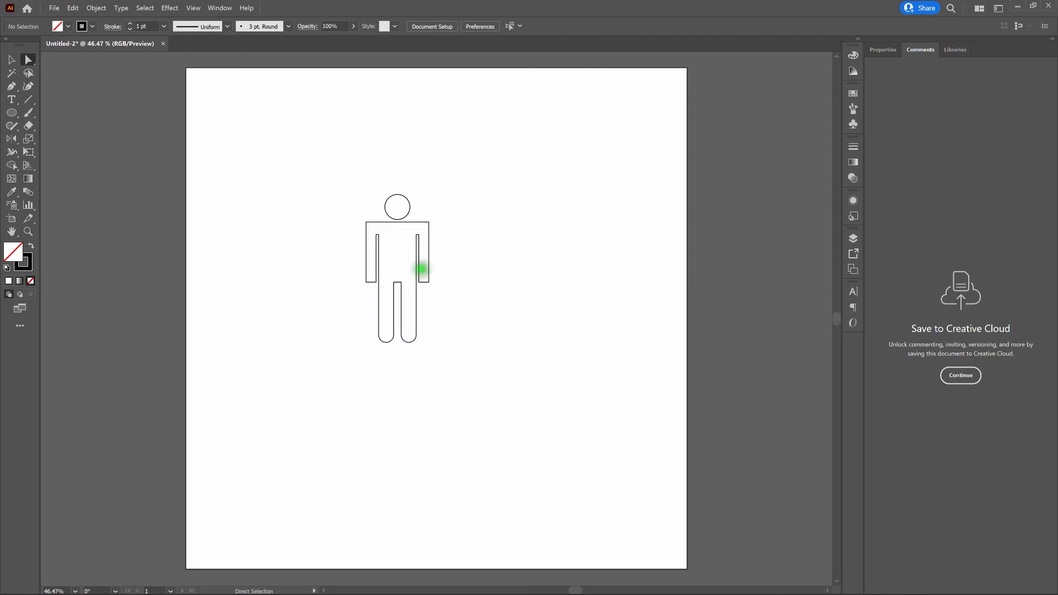
At 100% zoom in Outline view, round the corner between the legs and the arm-gap tops
key("ctrl+plus")
key("ctrl+plus")
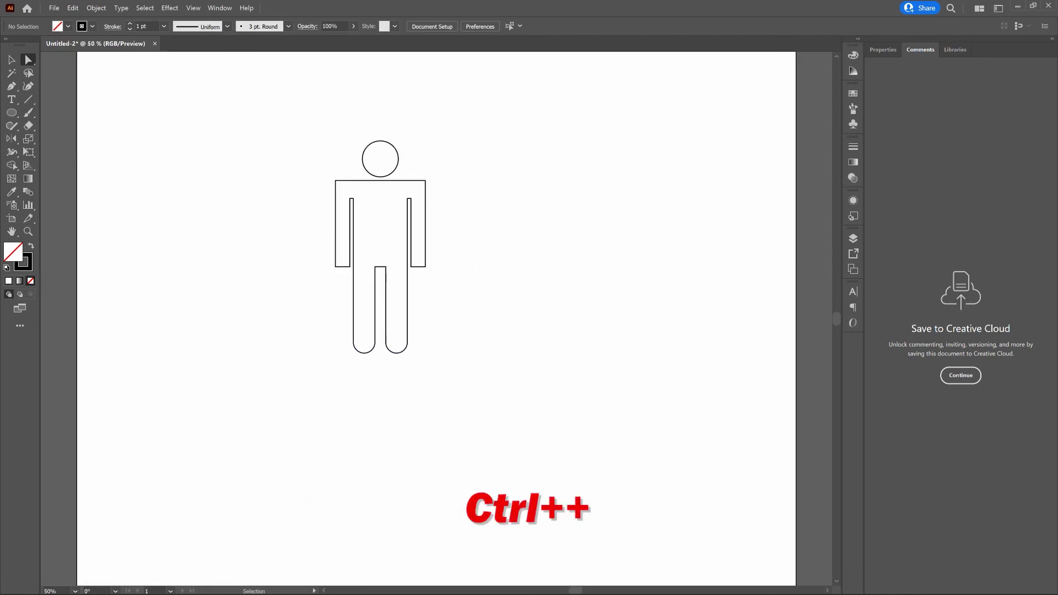
key("ctrl+plus")
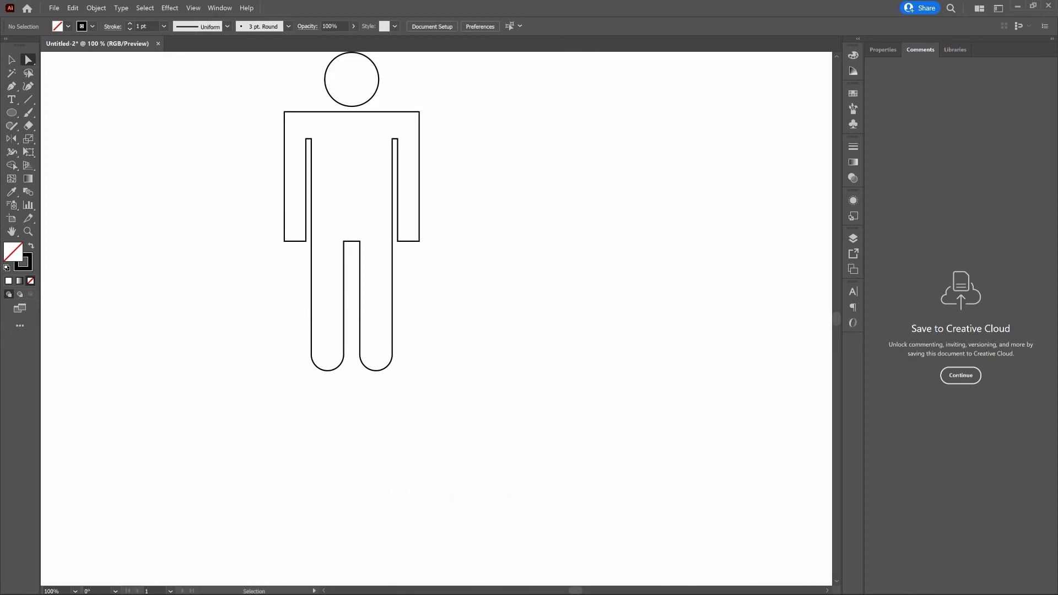
key("ctrl+y")
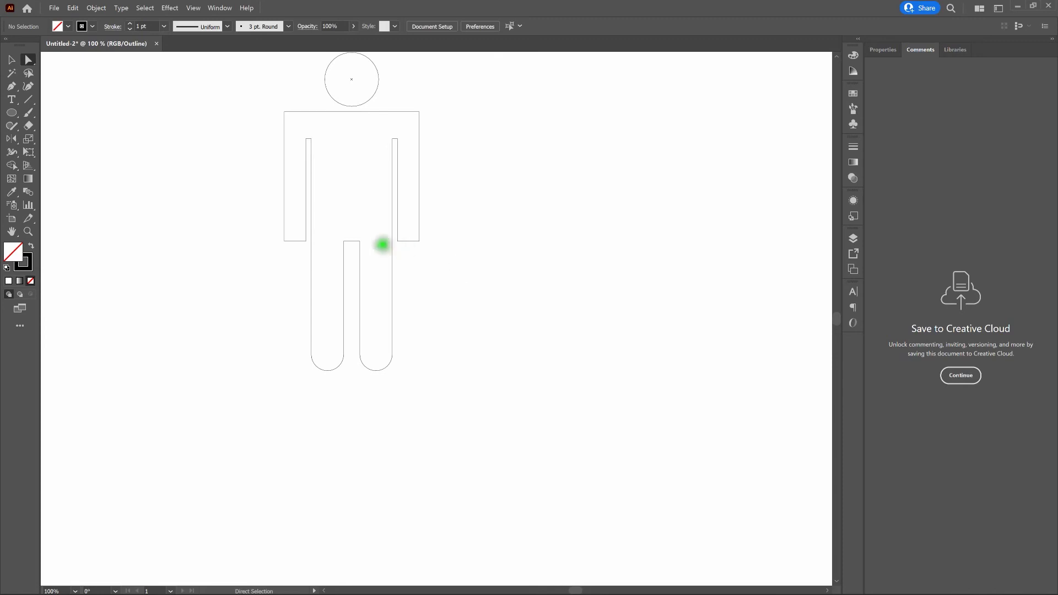
left_click_drag(333, 232, 356, 277)
left_click(458, 303)
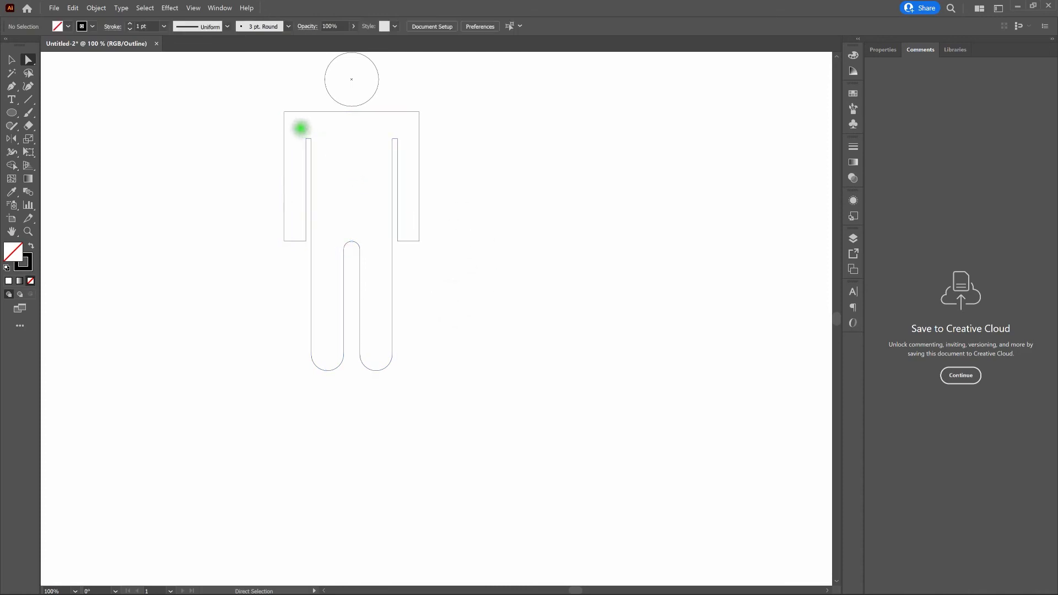
left_click_drag(307, 138, 392, 154)
left_click(446, 158)
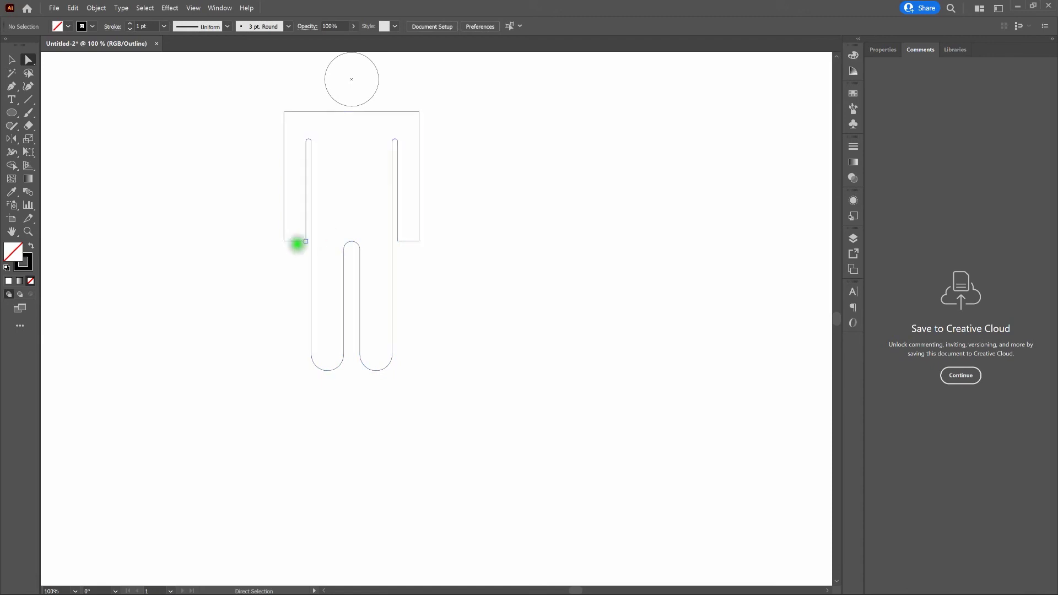
Round the bottom ends of both arms to 10 pt
left_click_drag(272, 238, 307, 242)
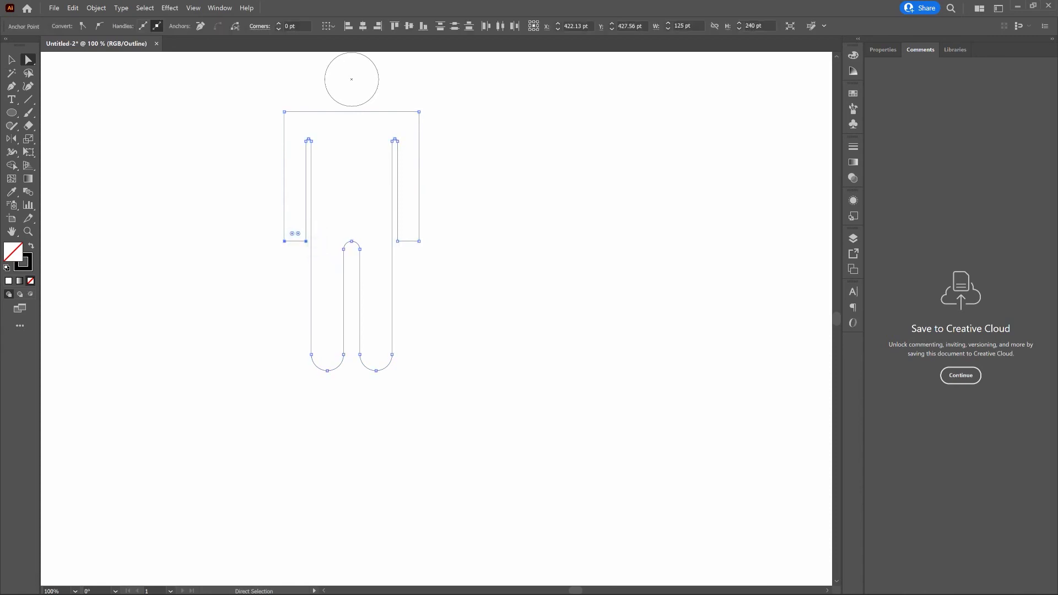
left_click_drag(388, 234, 436, 231)
left_click_drag(436, 233, 406, 203)
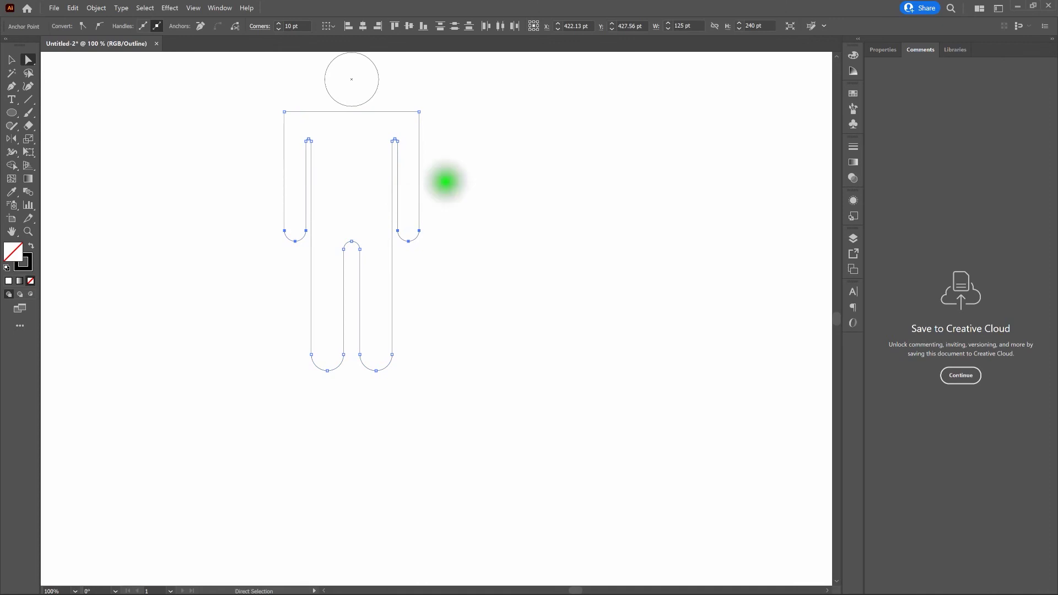
left_click(446, 180)
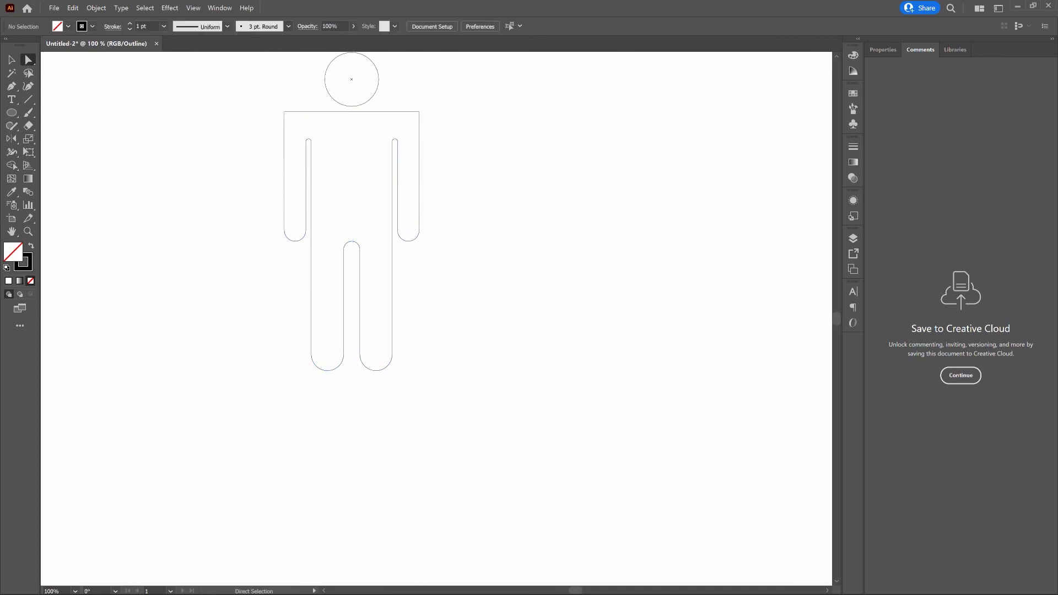
Round both shoulder corners to about 24.58 pt and switch back to Preview
left_click_drag(271, 111, 393, 140)
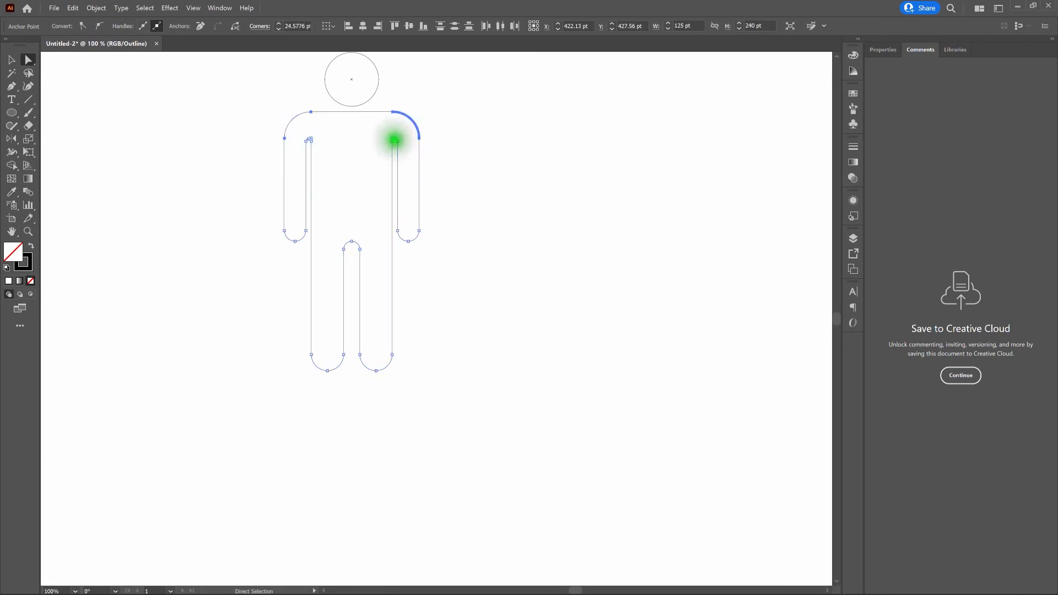
left_click(472, 166)
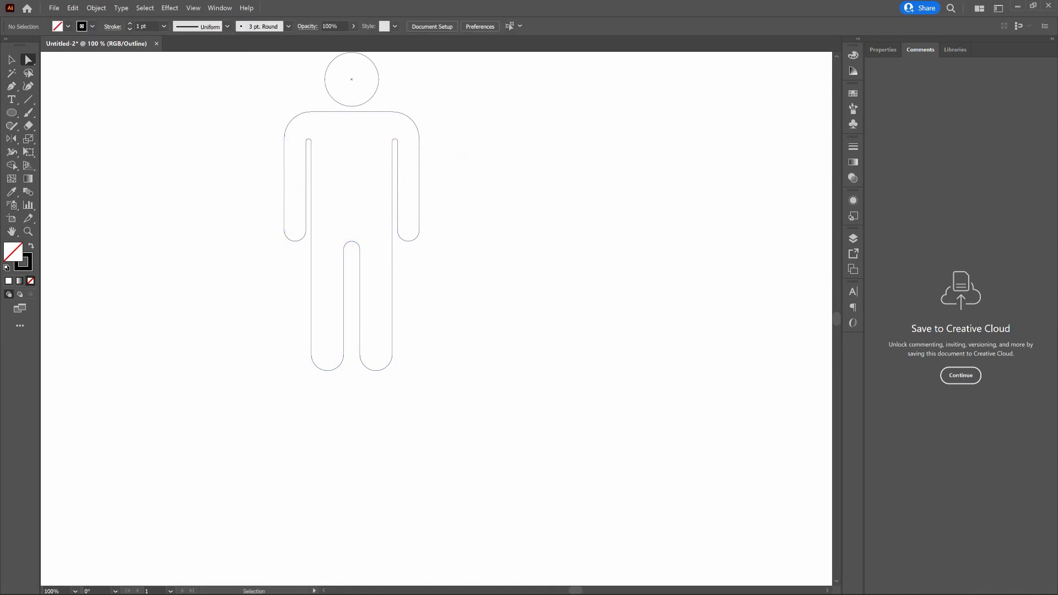
key("ctrl+y")
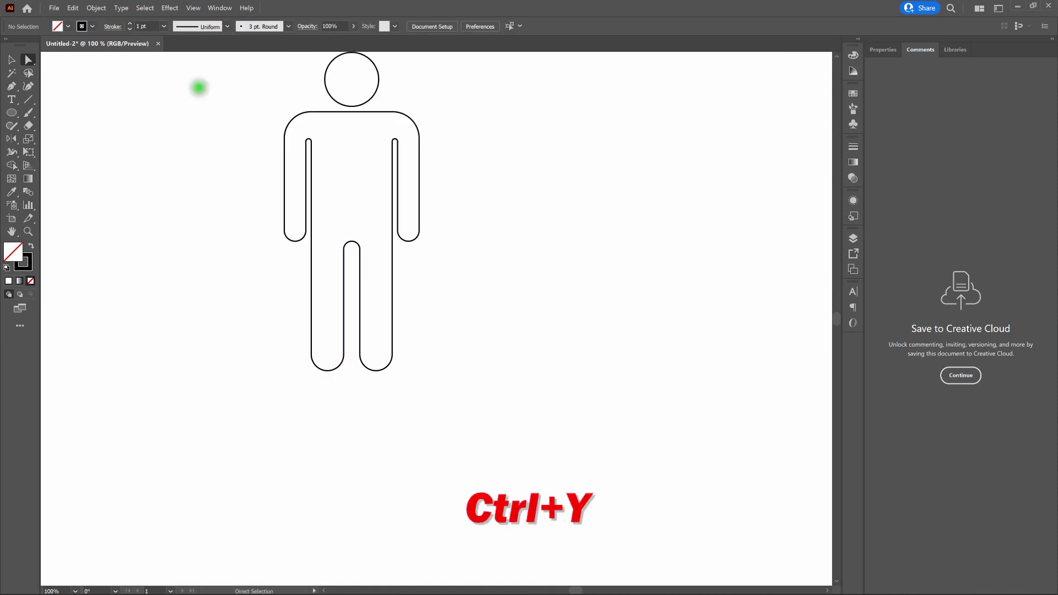
Group the head and body of the figure with Object > Group
key("v")
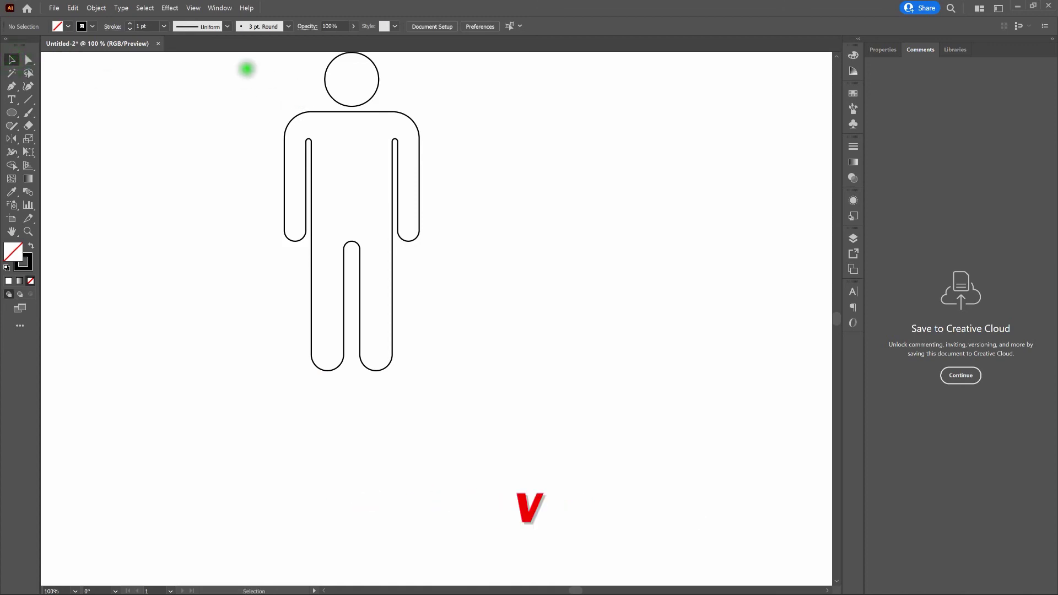
left_click_drag(254, 76, 479, 276)
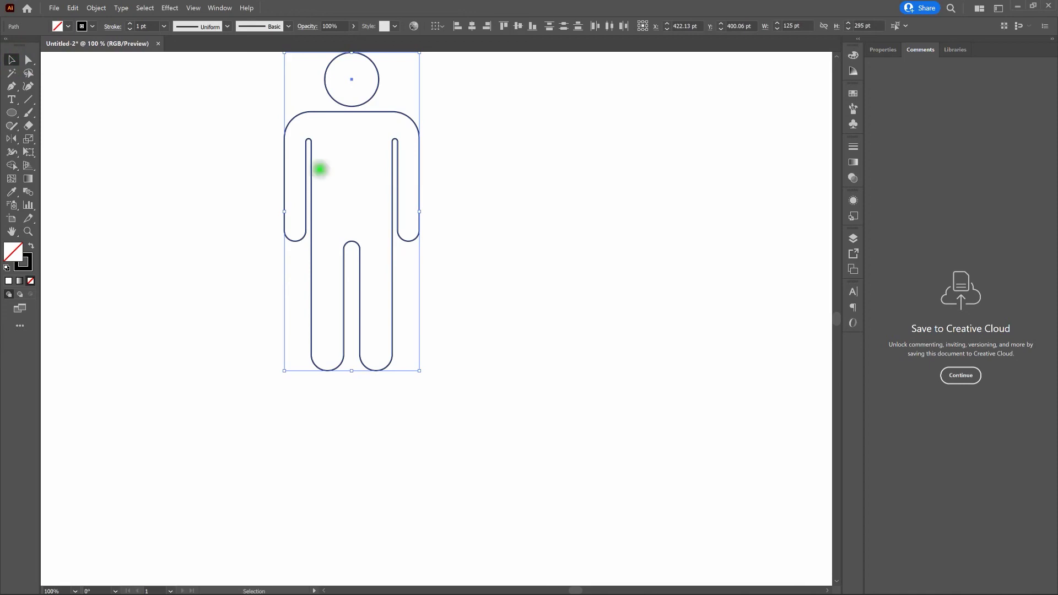
left_click(96, 8)
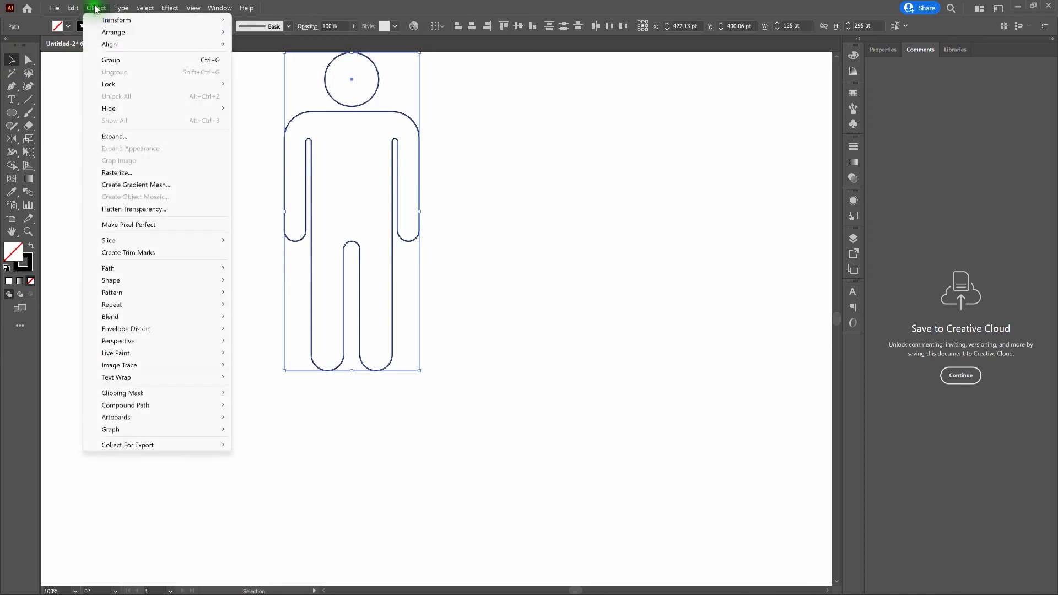
left_click(111, 58)
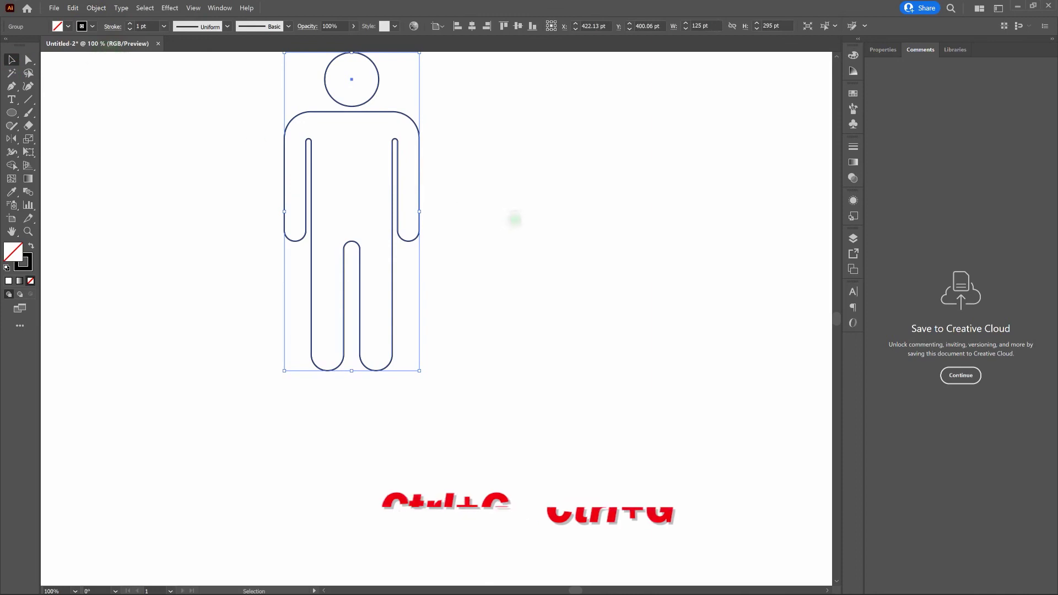
left_click(512, 221)
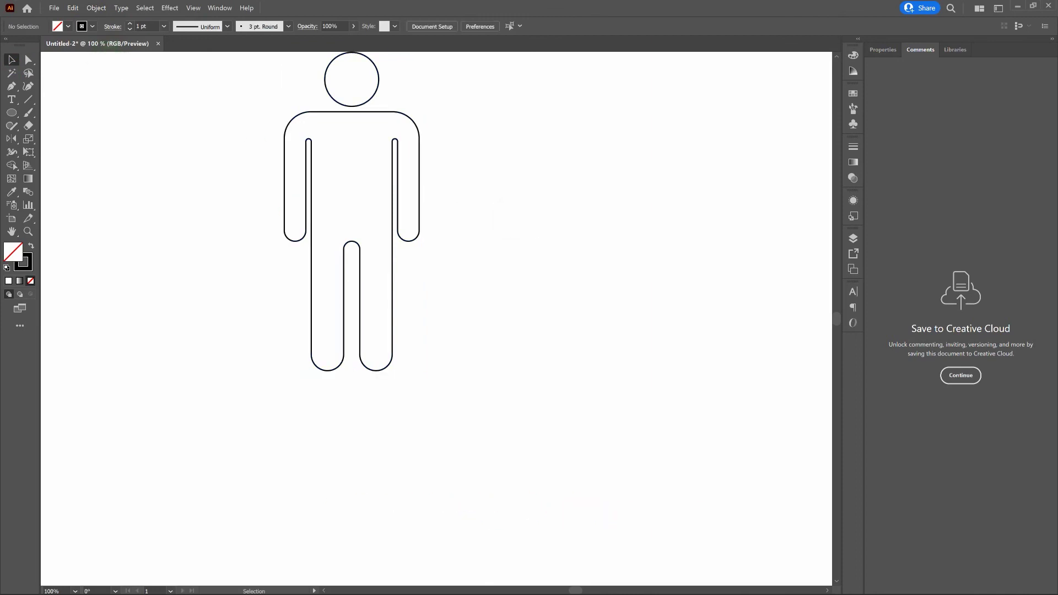
Make the group solid black with no stroke and center it horizontally and vertically
key("ctrl+0")
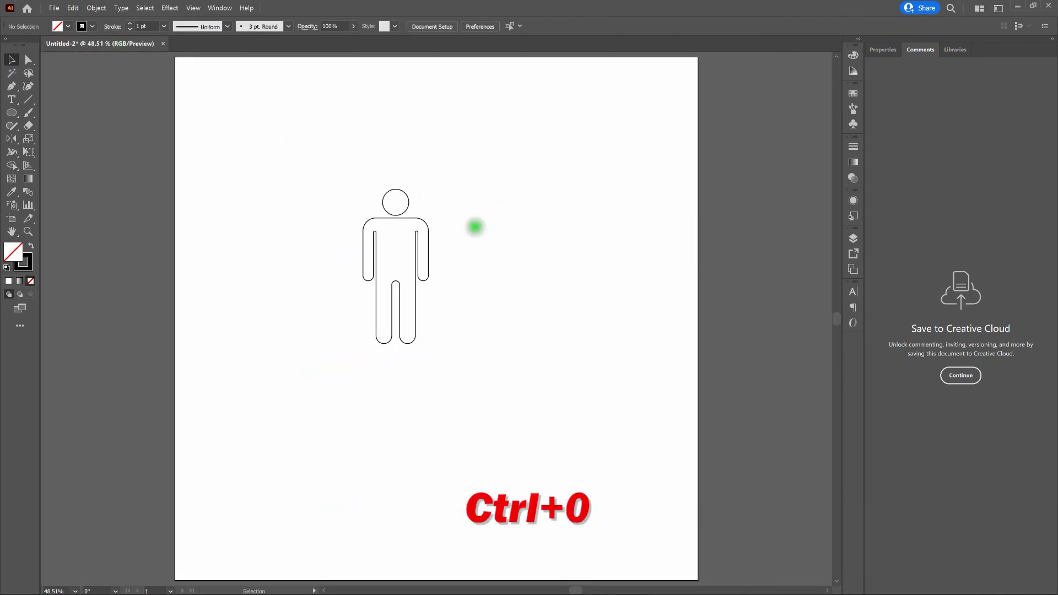
left_click(427, 231)
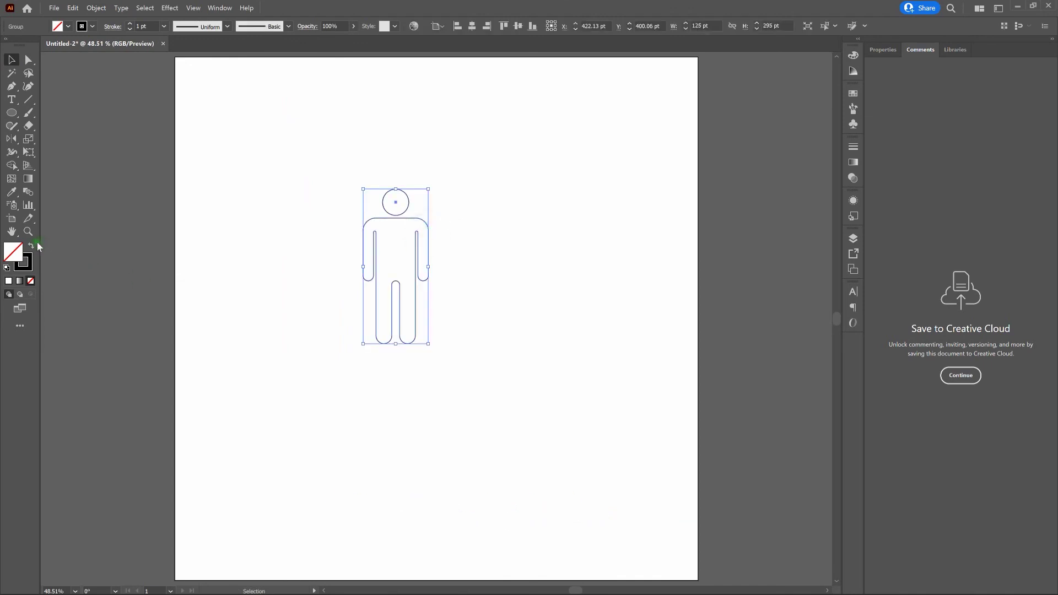
key("shift+x")
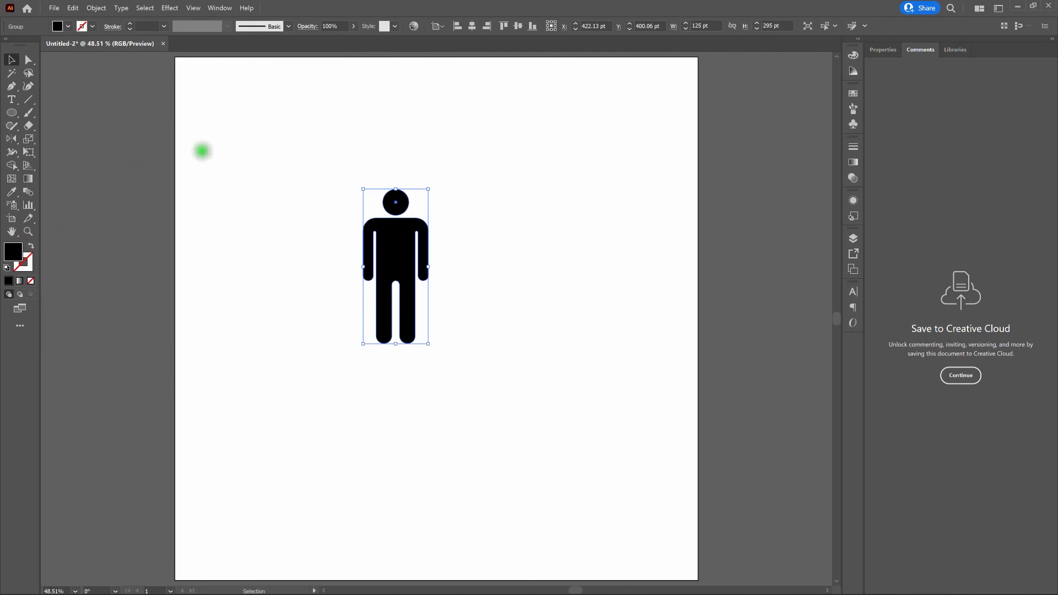
left_click(472, 26)
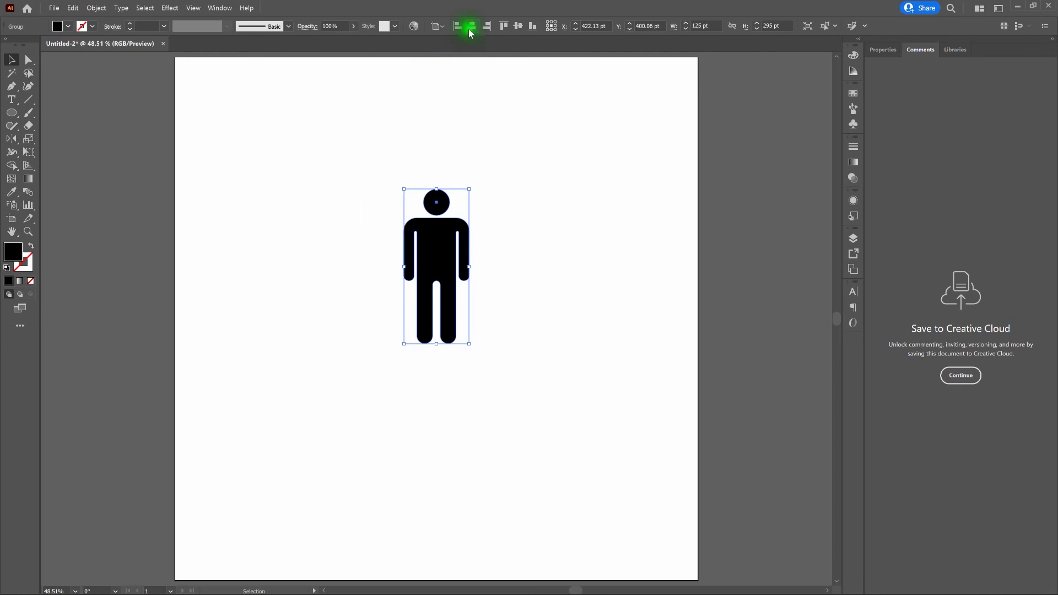
left_click(518, 26)
left_click(565, 193)
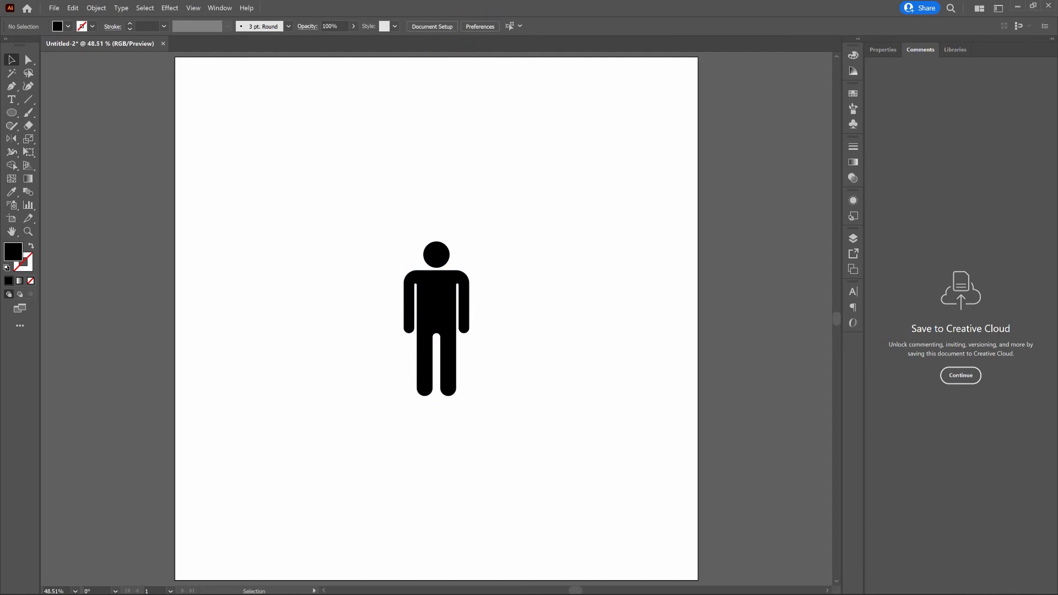